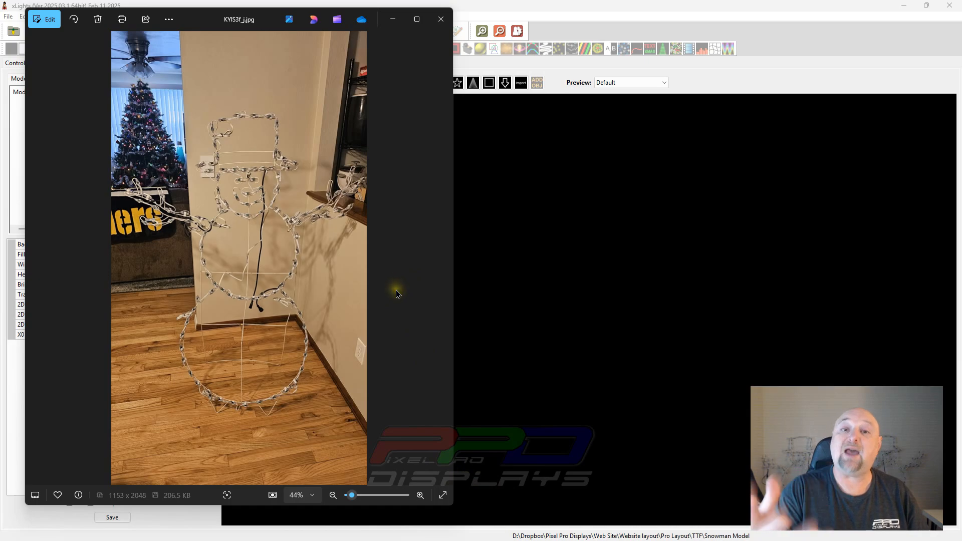
Step: Close the snowman reference photo and draw a new Custom model as a tall rectangle in the empty layout
left_click(441, 18)
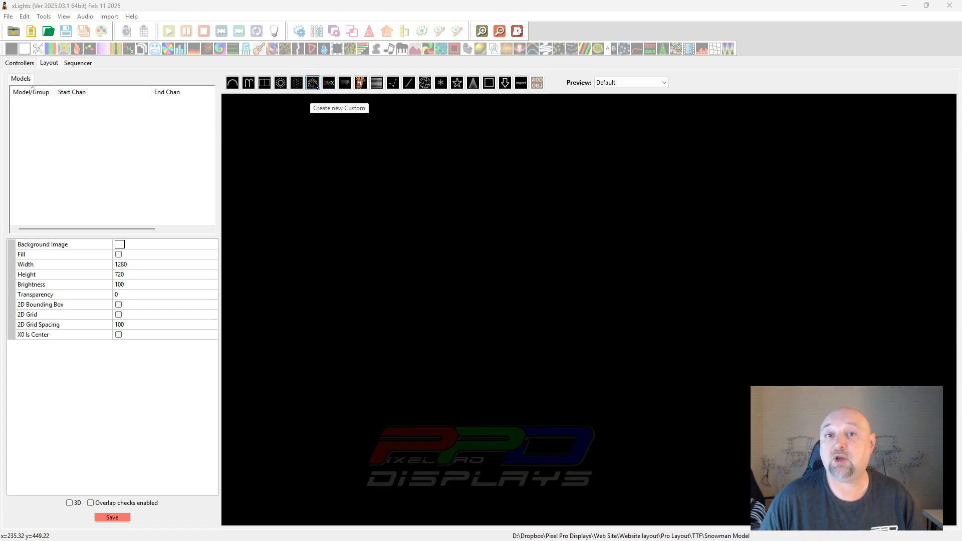
left_click(315, 84)
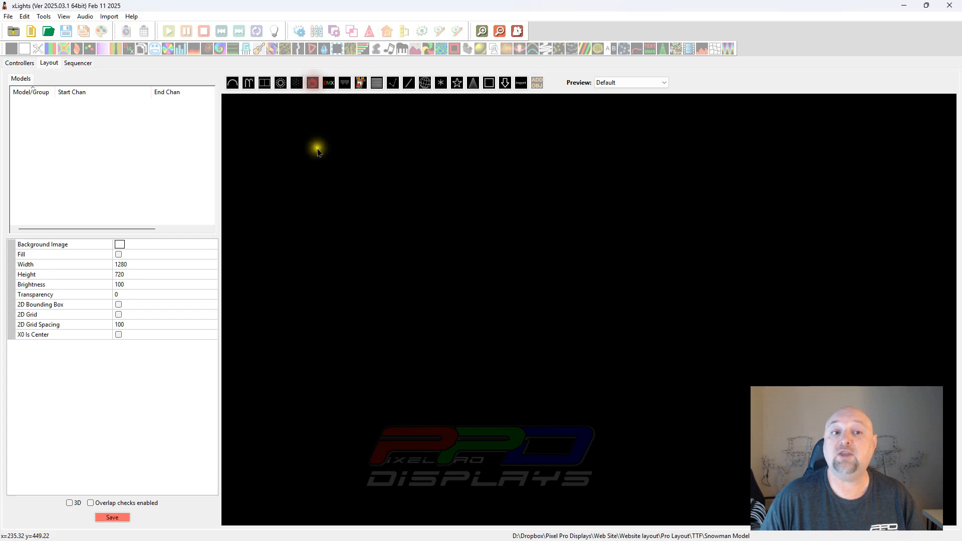
left_click_drag(277, 113, 412, 328)
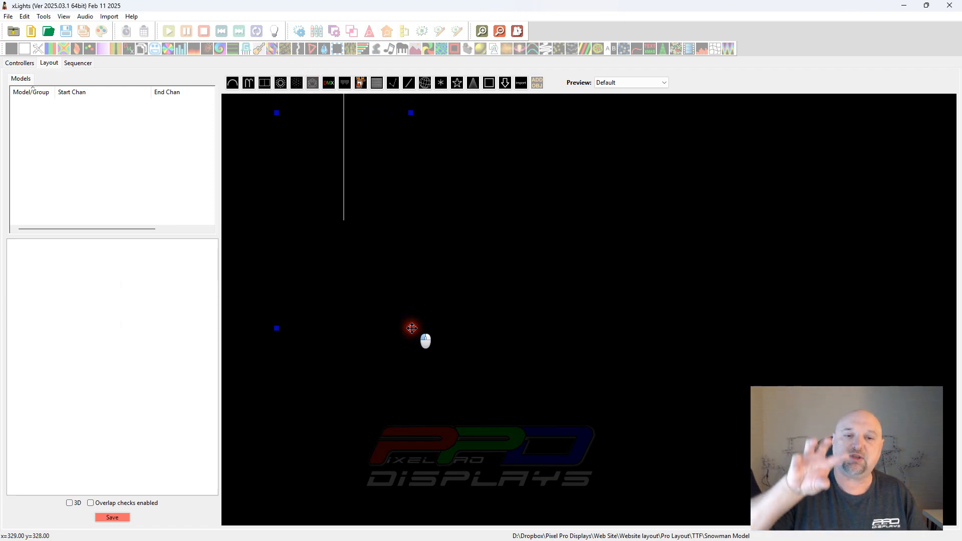
left_click_drag(412, 328, 412, 332)
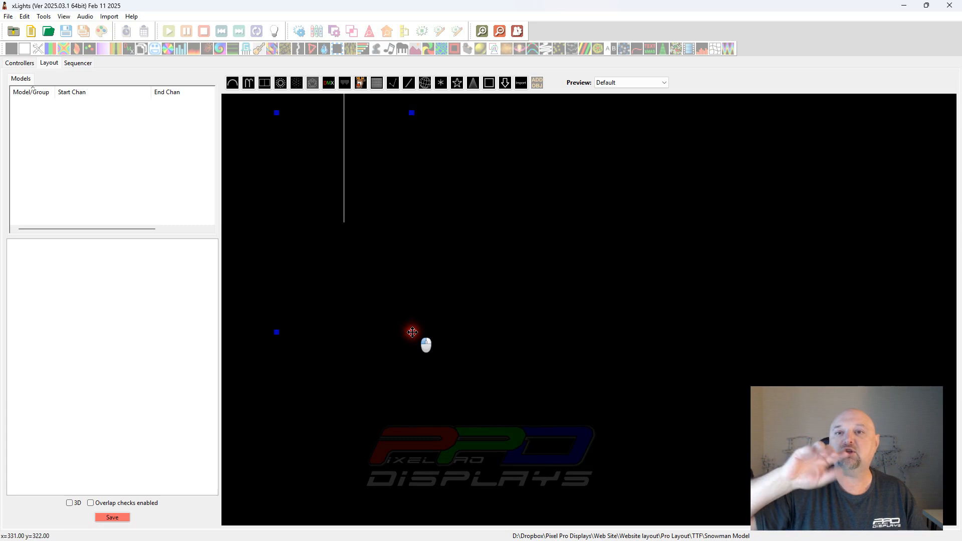
left_click_drag(412, 333, 438, 343)
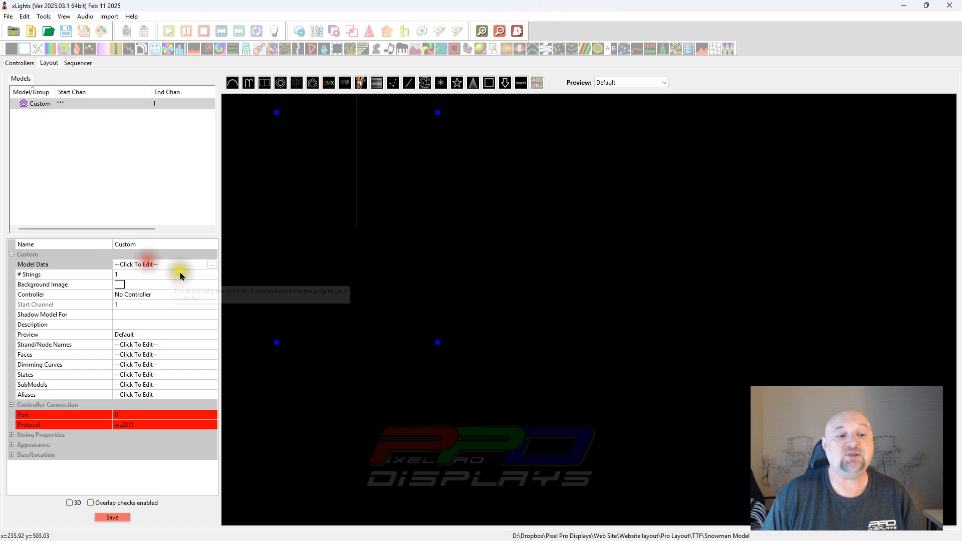
Step: Open the custom model's data for editing and set its grid to width 60 and height 100
left_click(215, 264)
left_click_drag(220, 204, 455, 108)
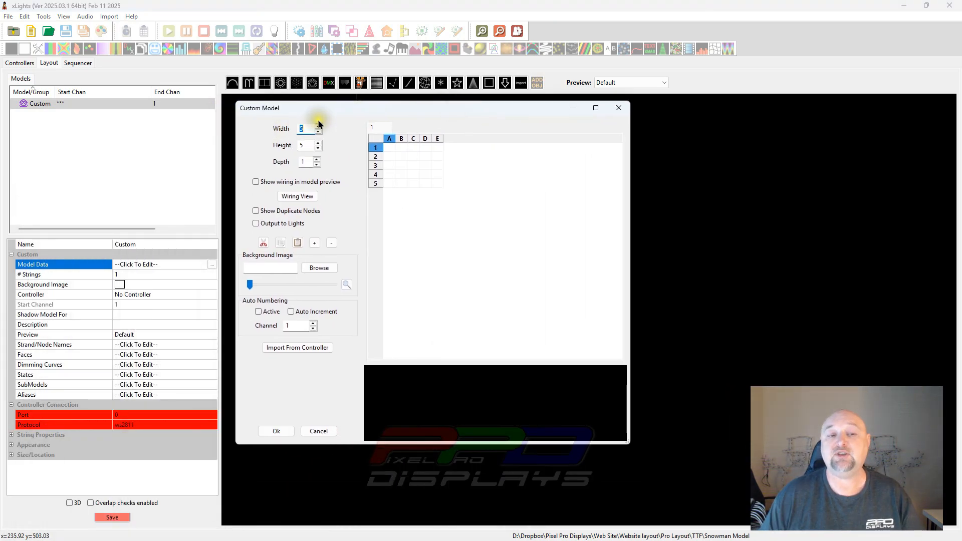
double_click(301, 129)
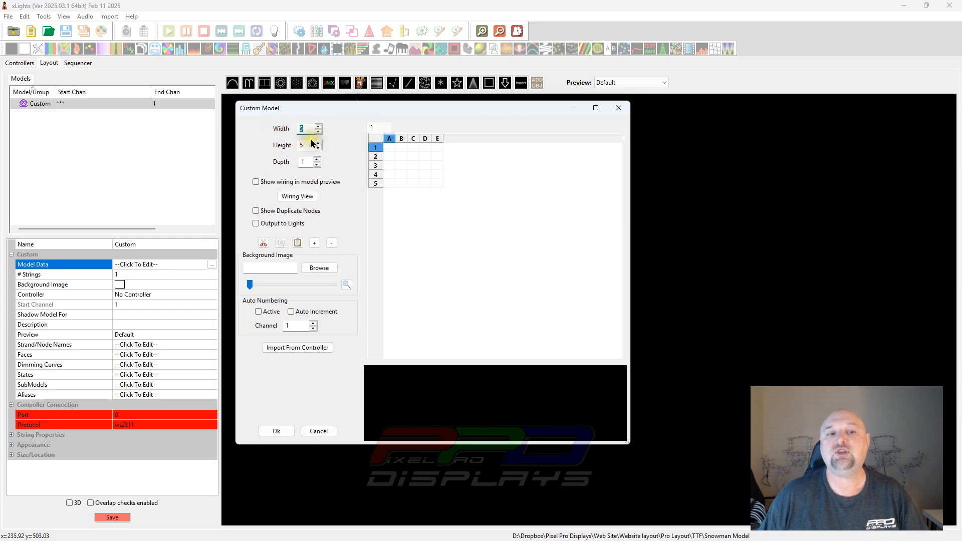
type("60")
key("Tab")
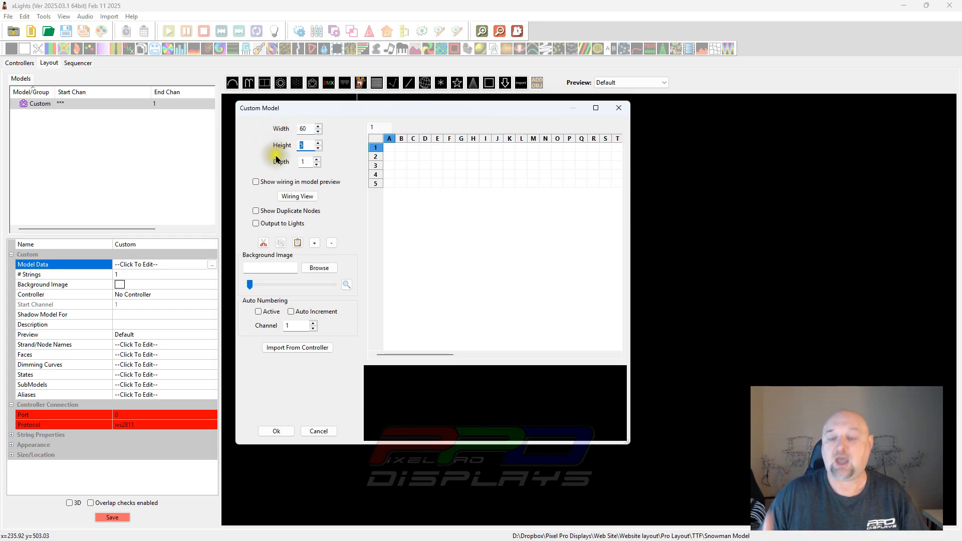
type("100")
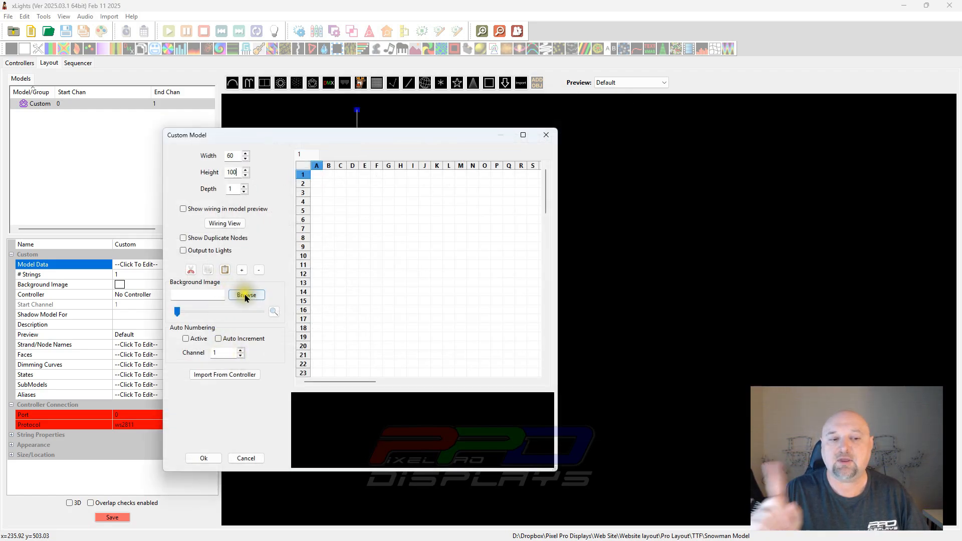
Step: Load KYIS3f_j.jpg as the grid's background image and maximize the Custom Model window
left_click(245, 297)
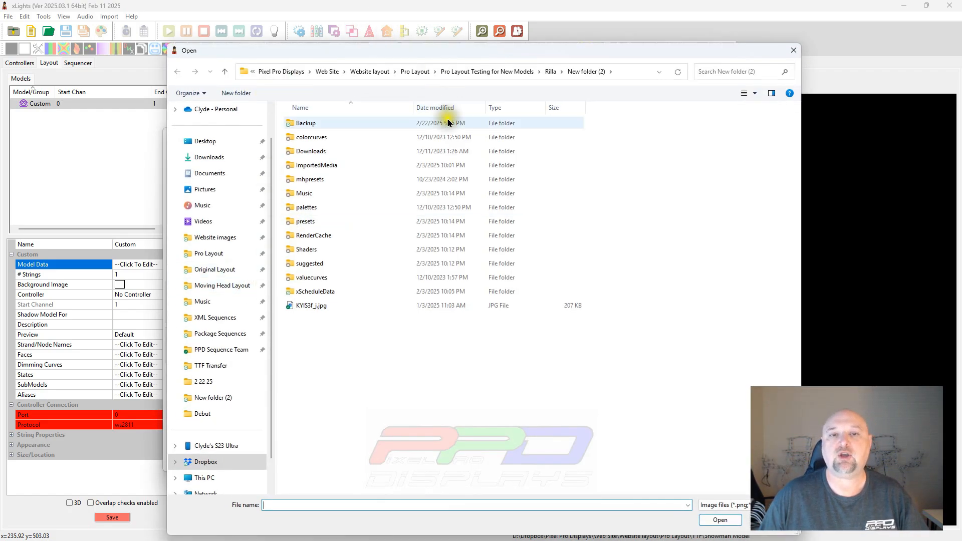
left_click(337, 306)
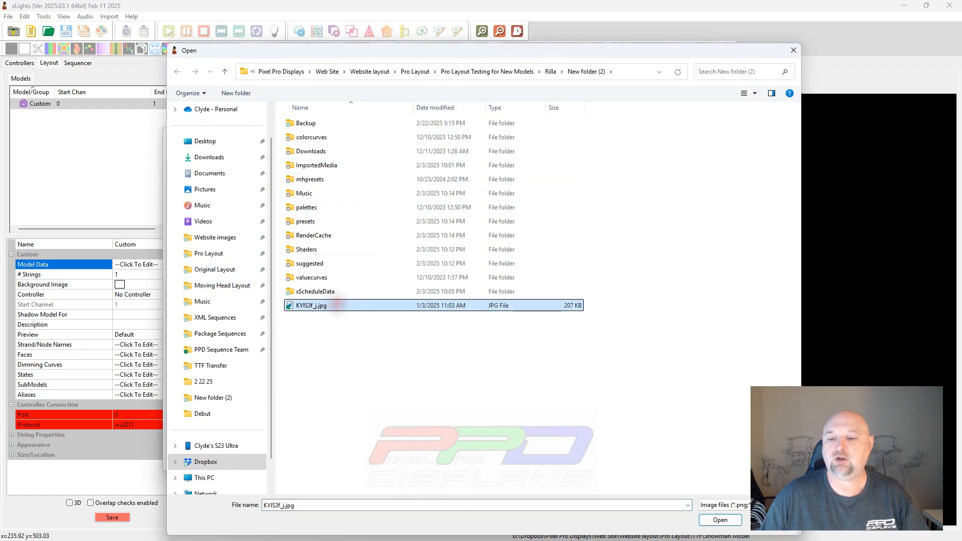
left_click(721, 520)
left_click(357, 136)
double_click(357, 135)
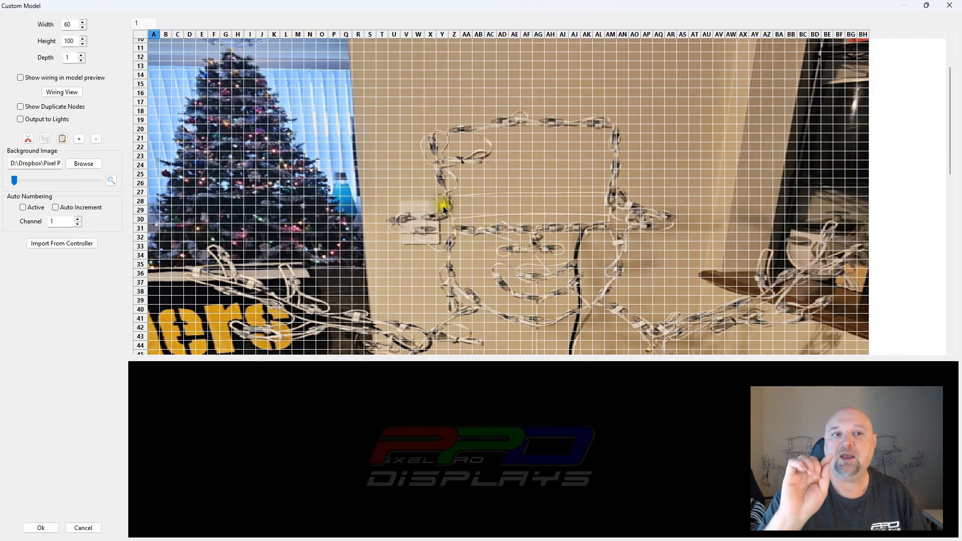
Step: Fade the snowman background image to roughly two-thirds of the brightness range so the grid stands out
scroll(441, 203, "up", 3)
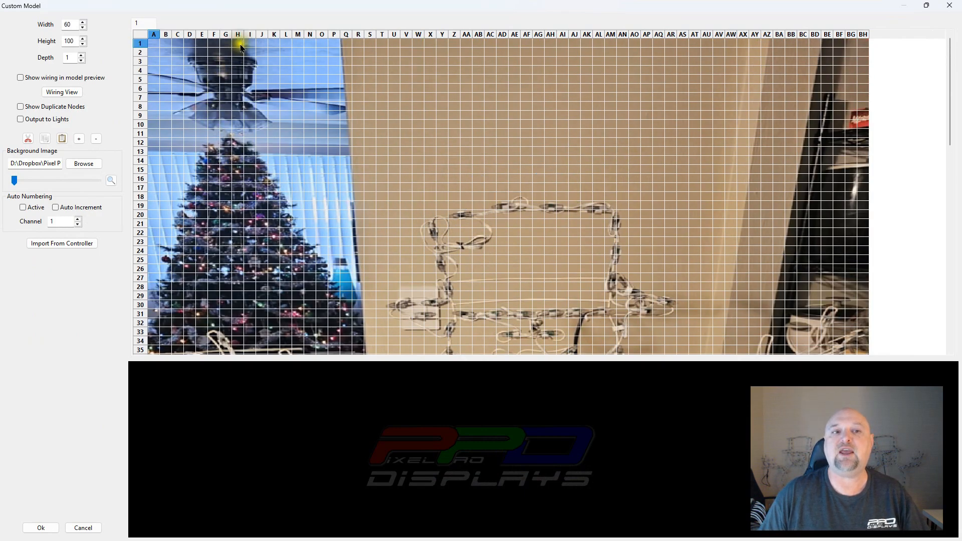
scroll(813, 186, "down", 7)
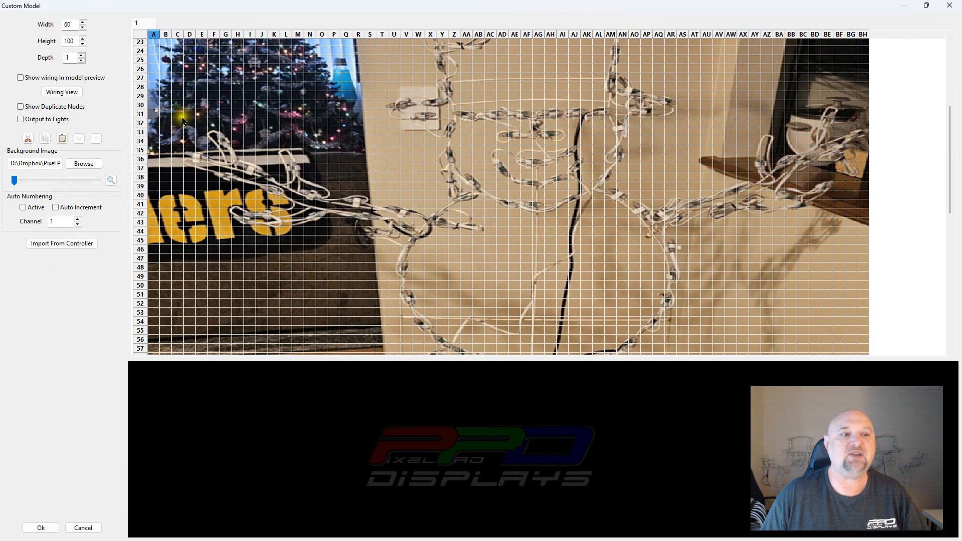
scroll(305, 232, "down", 14)
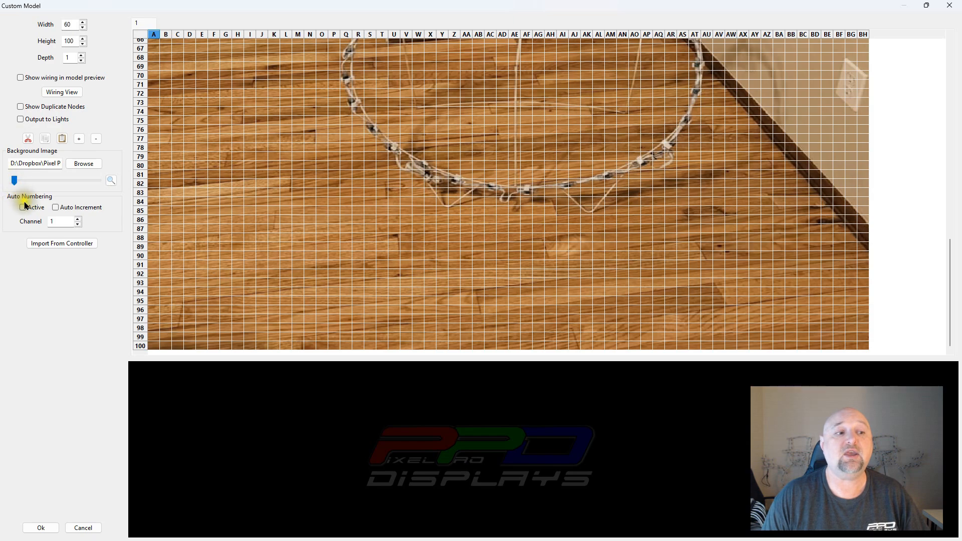
left_click_drag(15, 183, 76, 202)
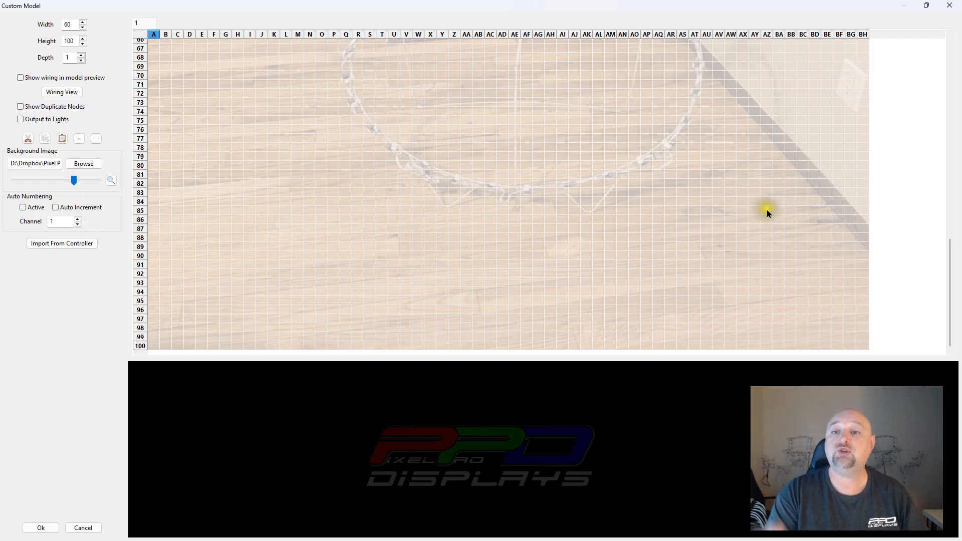
Step: Enlarge the grid cells by two increments and bring the snowman's middle body outline into view
scroll(769, 211, "up", 3)
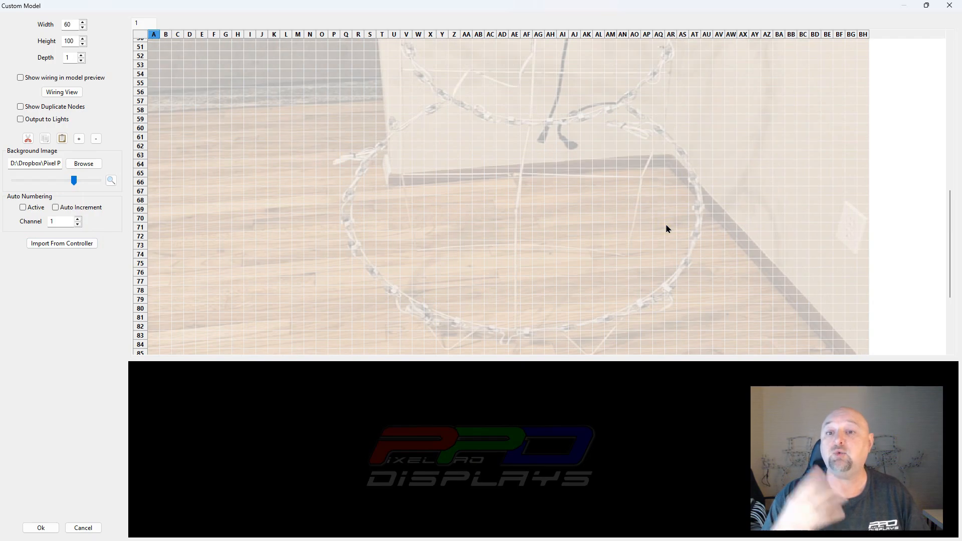
scroll(656, 175, "up", 2)
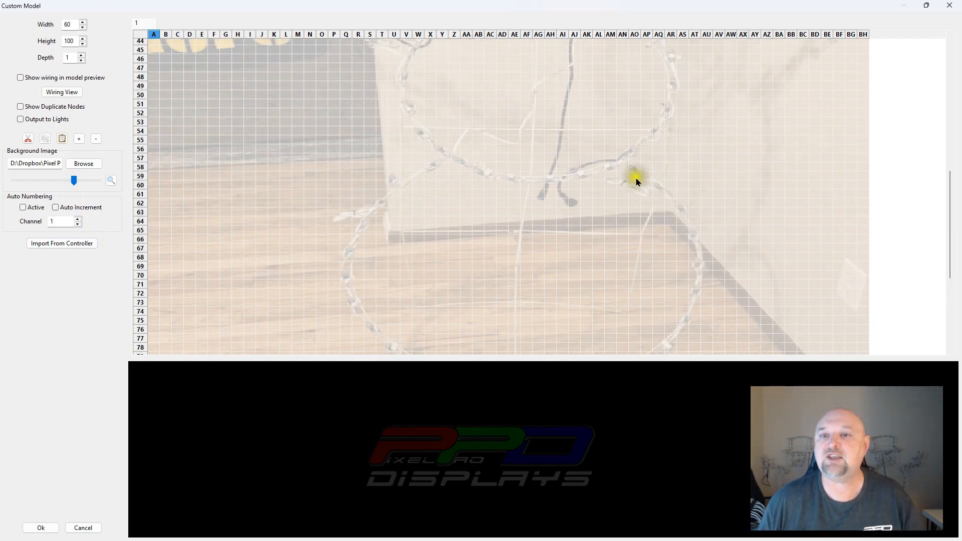
scroll(678, 161, "up", 2)
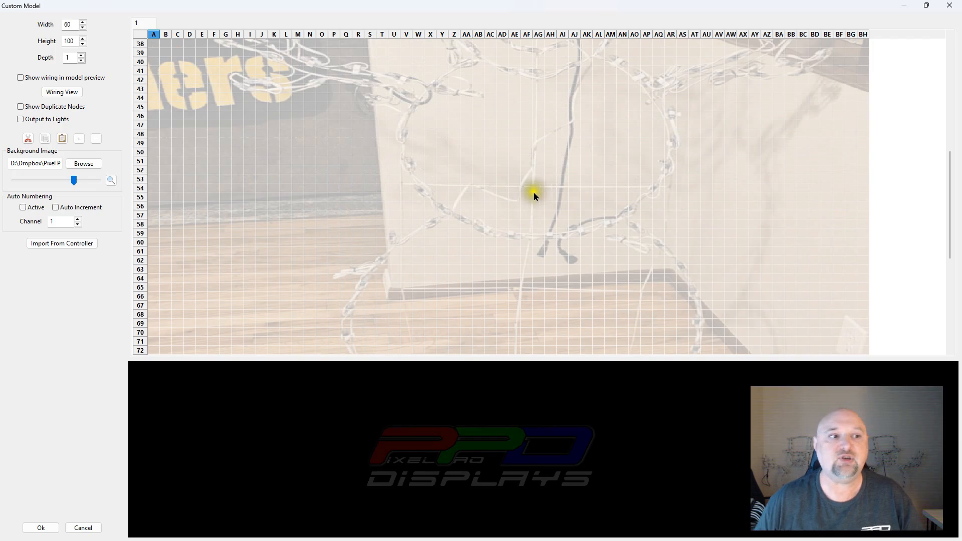
left_click(78, 140)
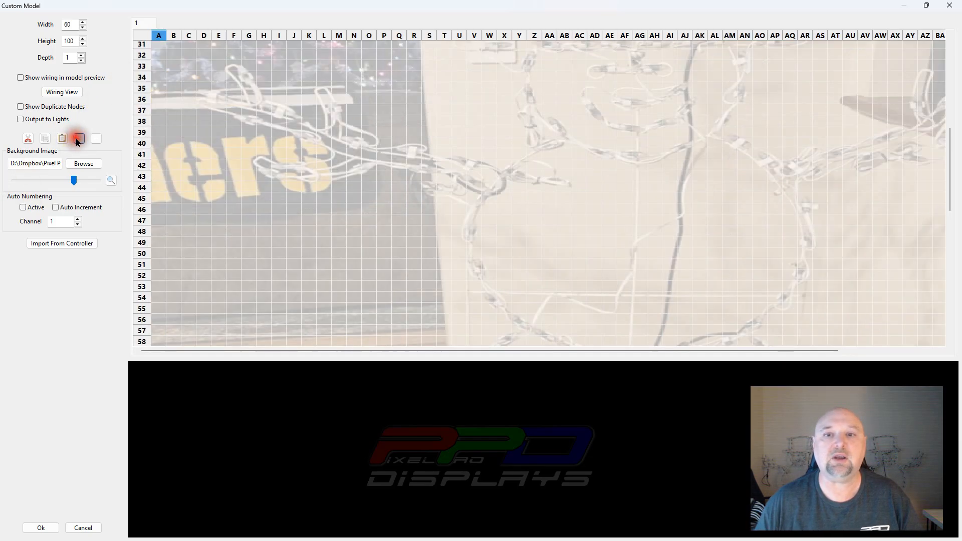
left_click(78, 140)
scroll(657, 204, "down", 4)
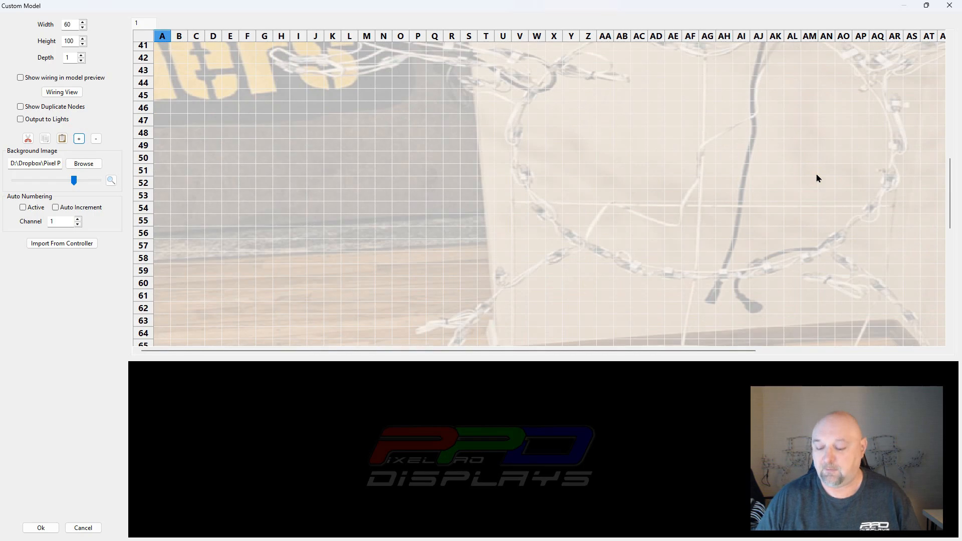
scroll(585, 240, "right", 5)
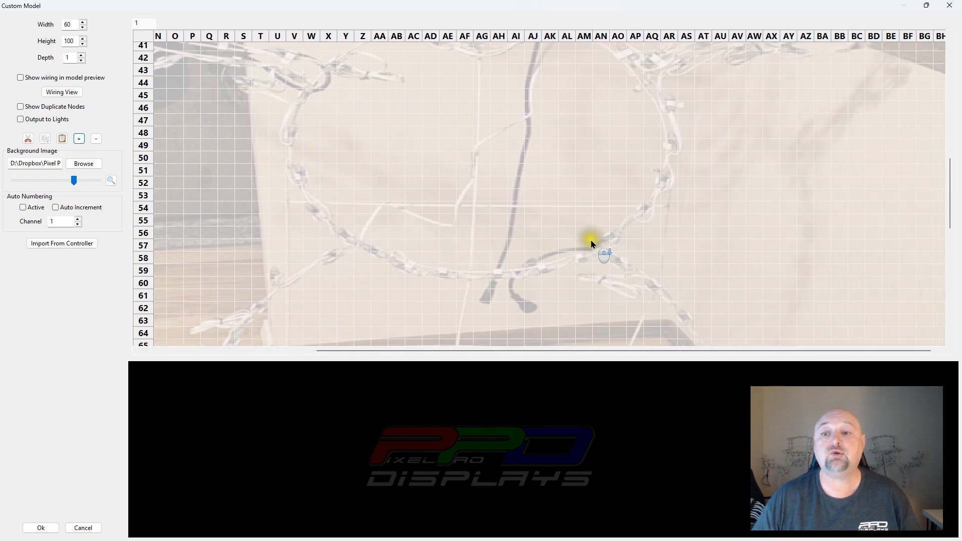
scroll(742, 279, "down", 6)
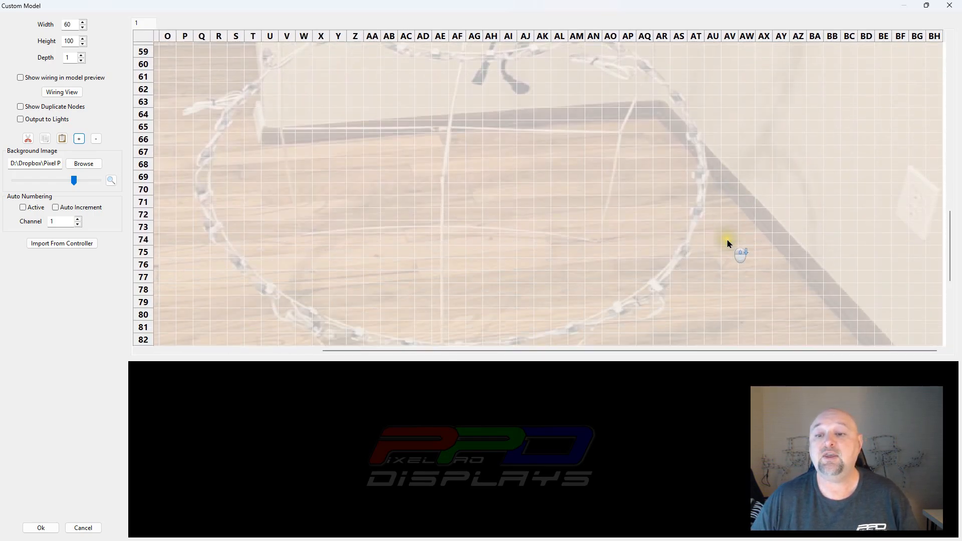
scroll(681, 223, "up", 7)
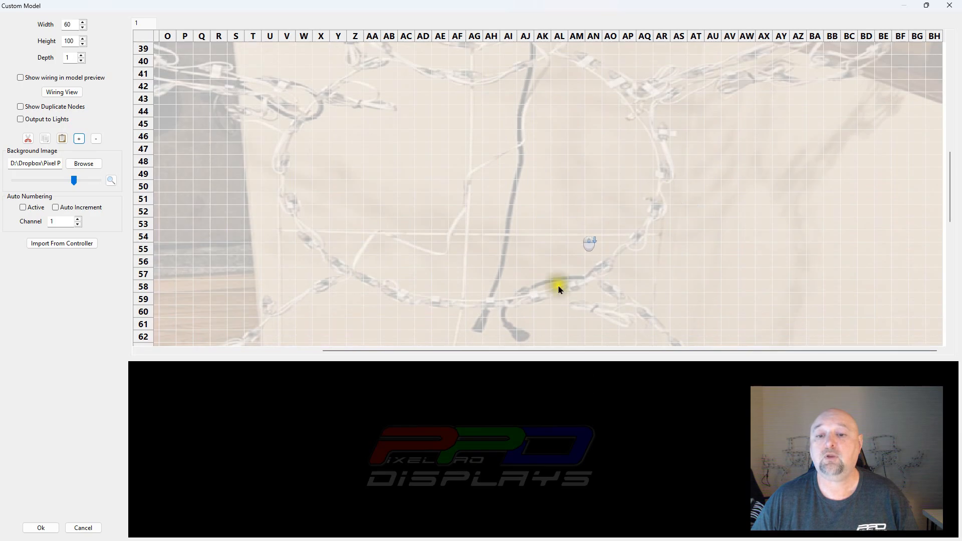
left_click(603, 261)
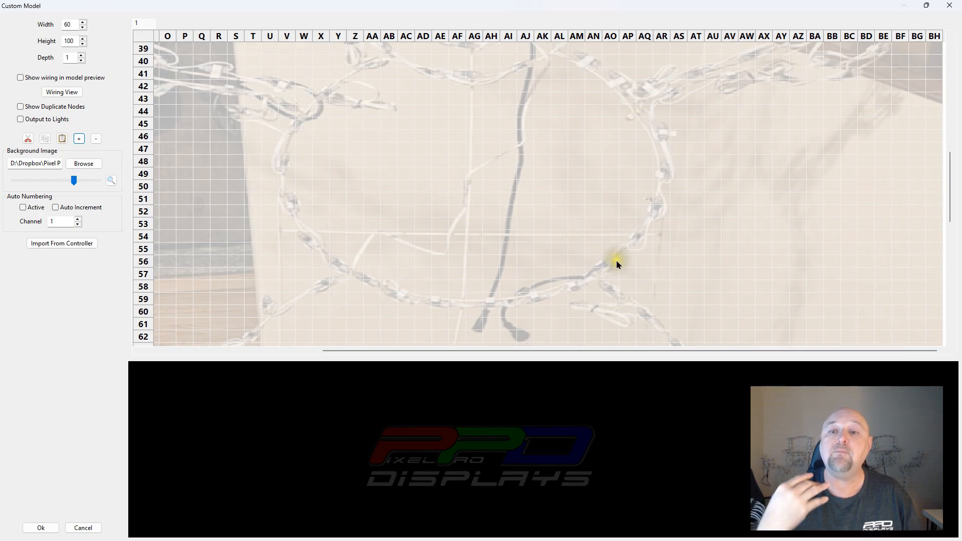
left_click(620, 259)
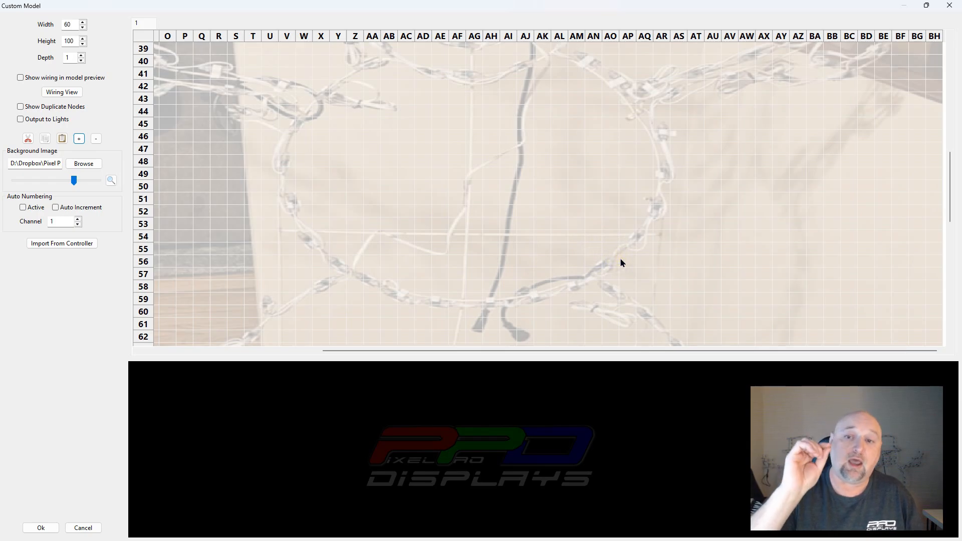
left_click(615, 275)
left_click(614, 289)
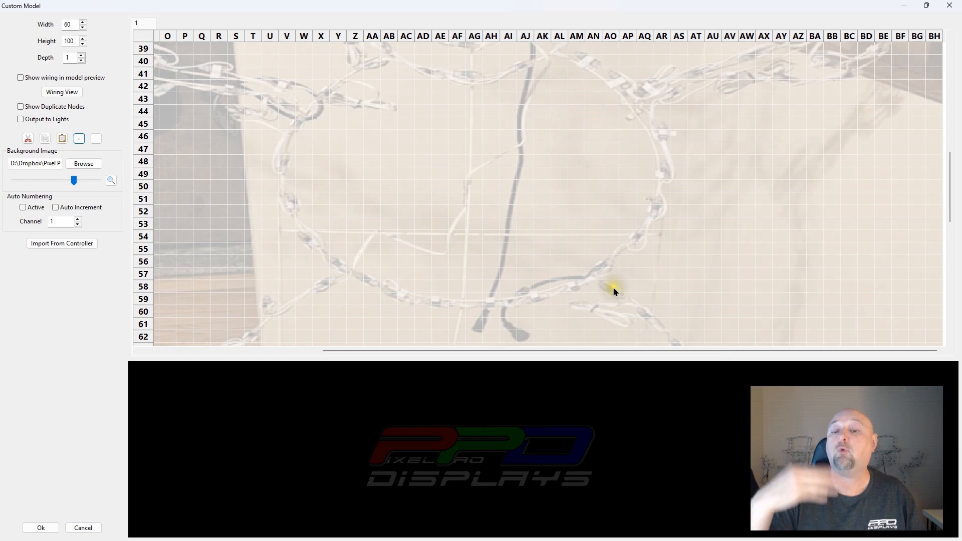
left_click(621, 269)
left_click(622, 266)
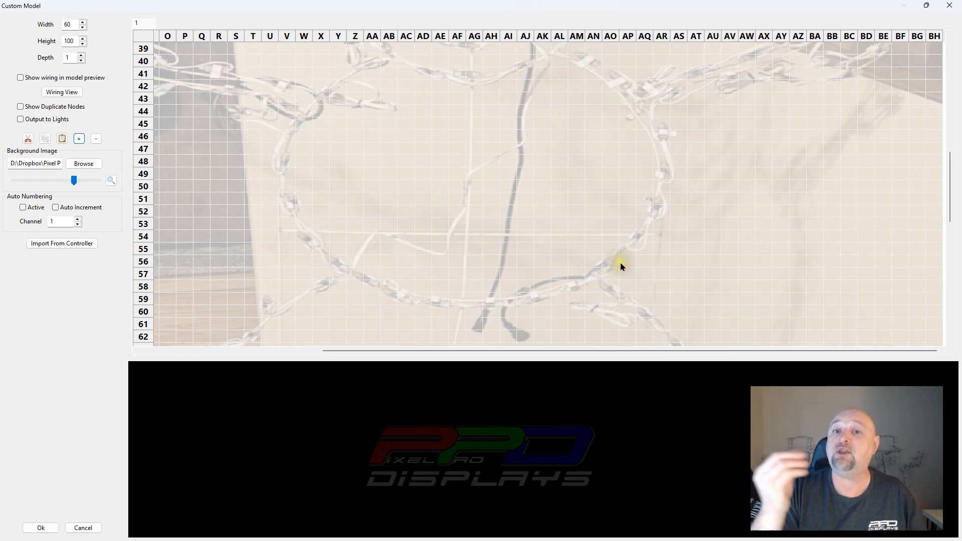
left_click(626, 280)
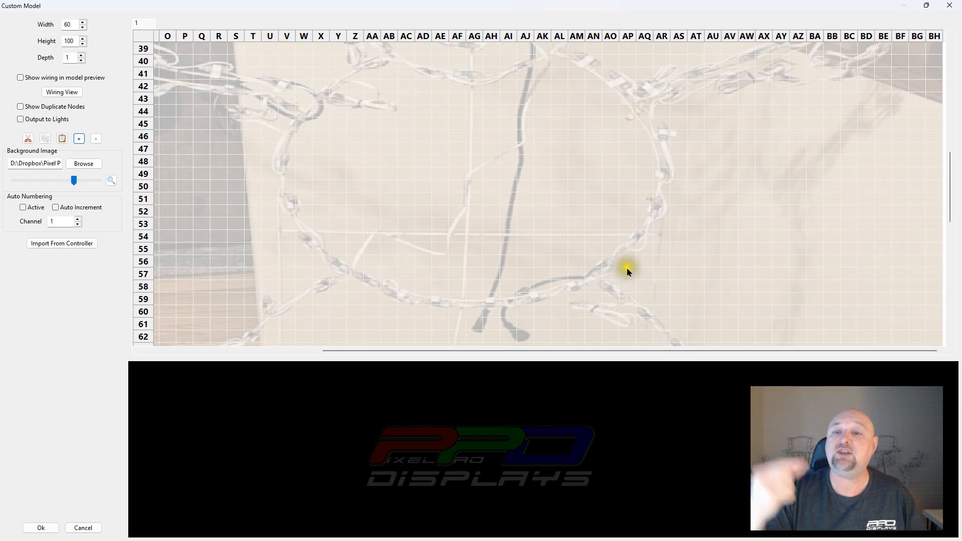
left_click(645, 263)
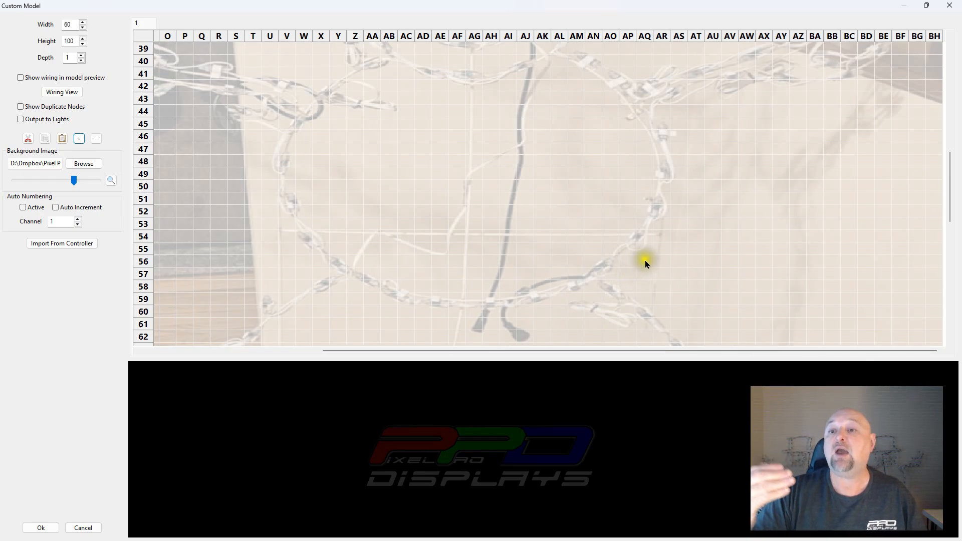
left_click(673, 249)
left_click(677, 243)
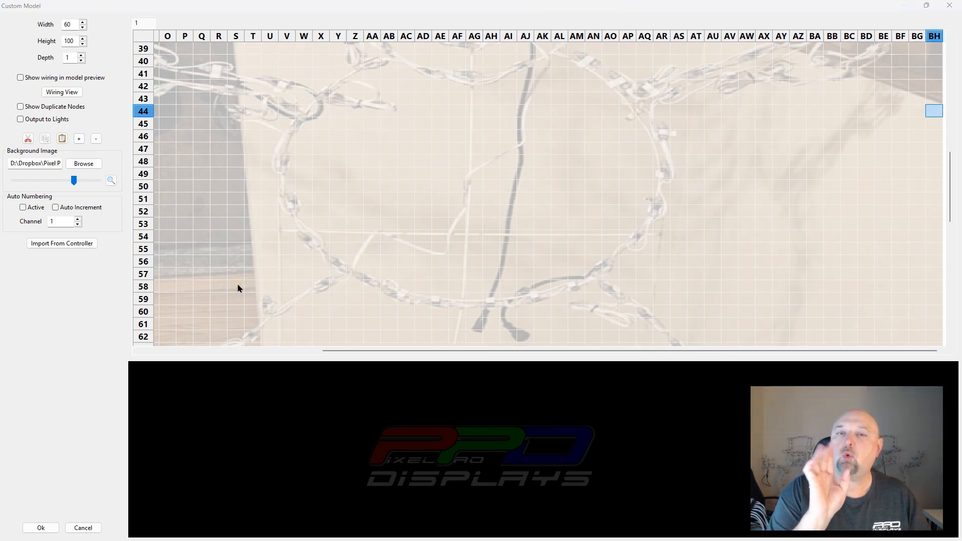
left_click(239, 288)
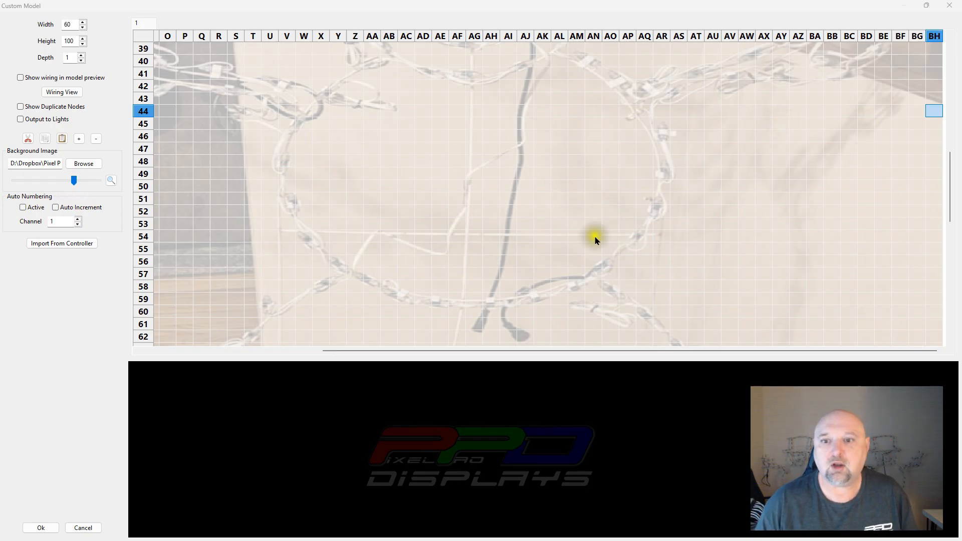
Step: Check the pixel spacing along the snowman's middle outline by selecting grid cells AO56, AQ54 and AR51 over the lights
left_click(609, 261)
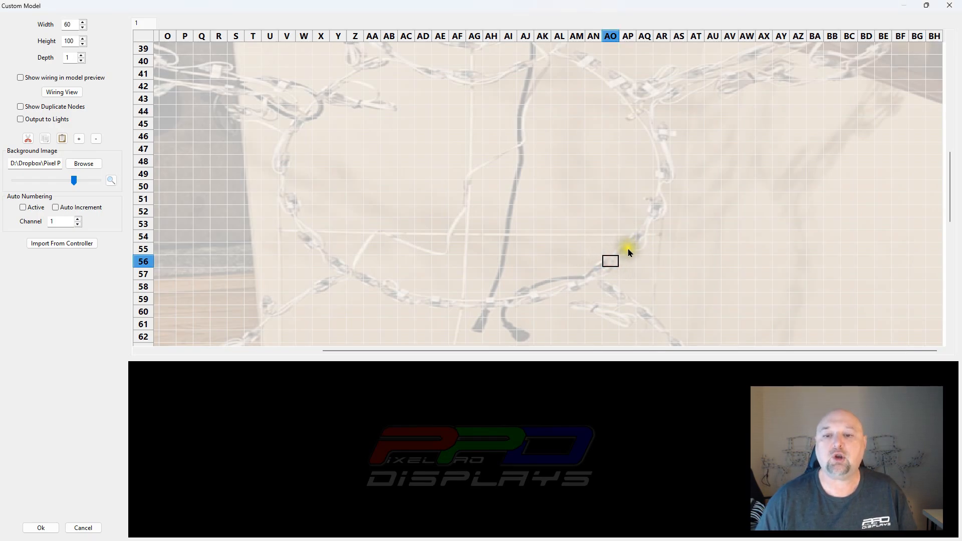
left_click(645, 236)
left_click(658, 201)
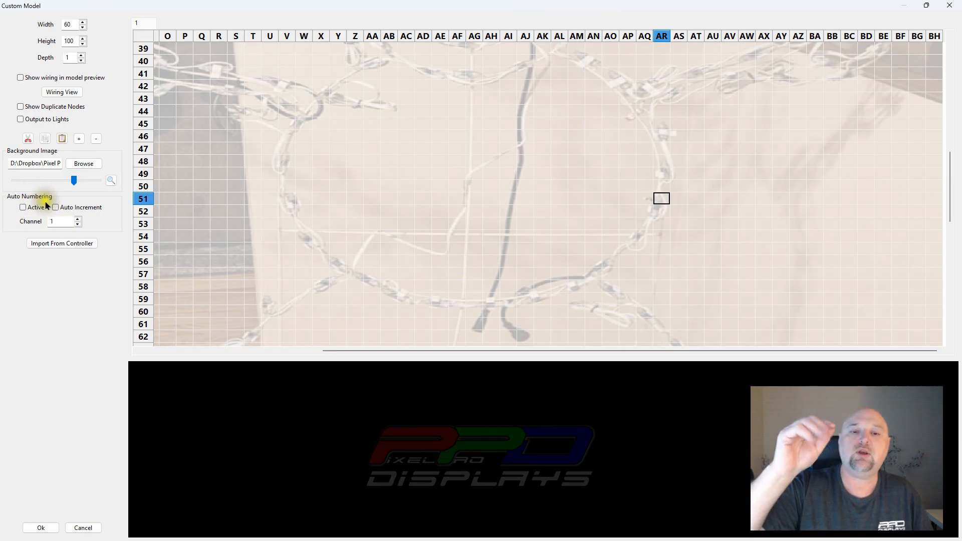
left_click(609, 261)
left_click(646, 236)
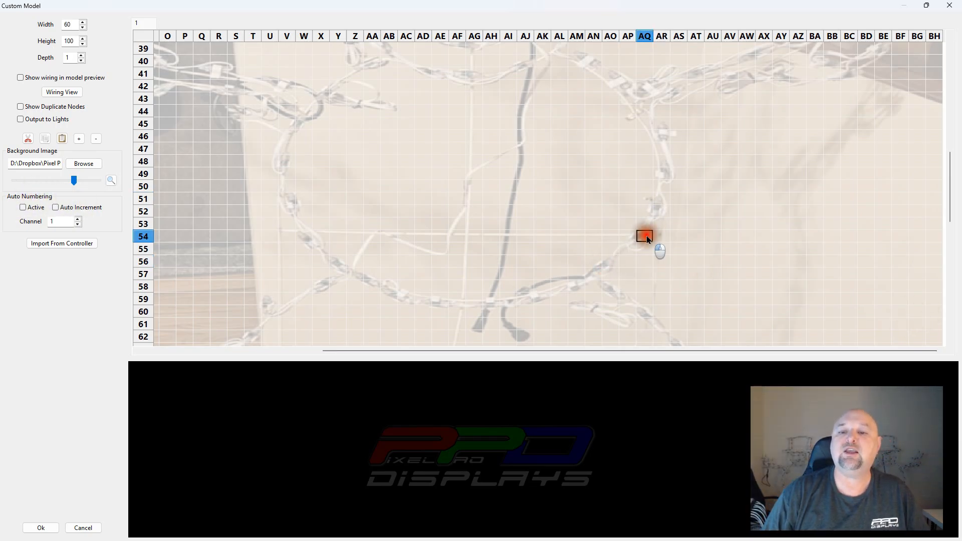
Step: Activate auto numbering with auto increment, starting from channel 1
left_click(664, 196)
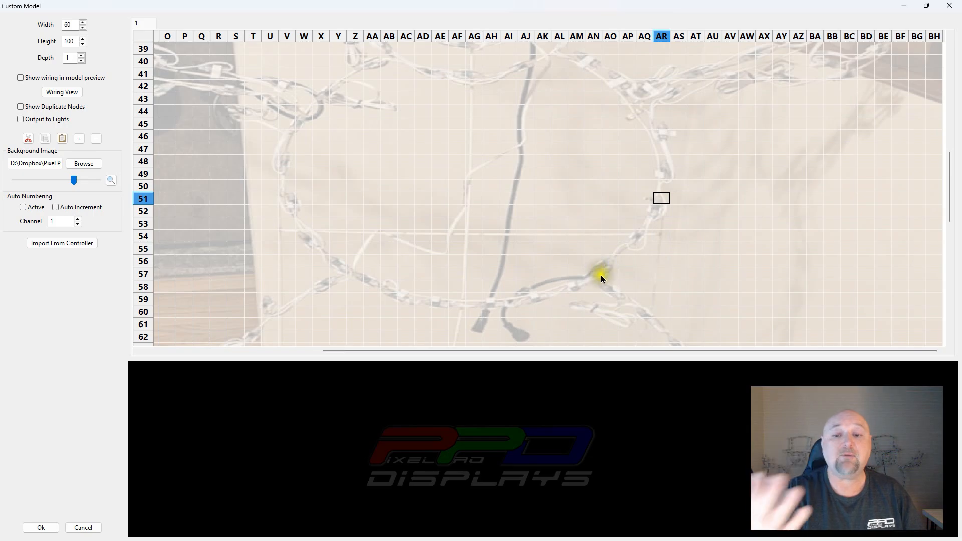
left_click(23, 208)
left_click(56, 207)
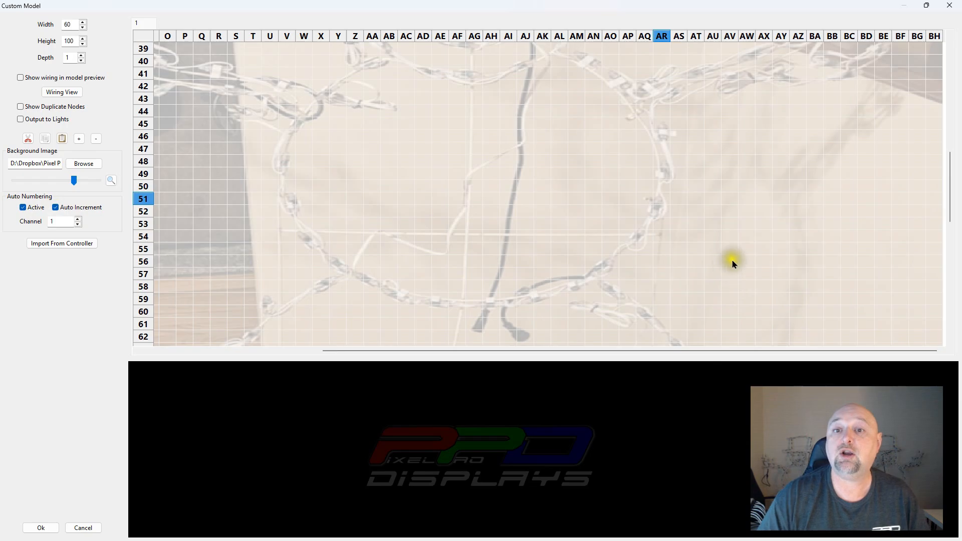
Step: Place nodes 1 to 6 up the snowman's middle outline to the arm, in cells AO56, AQ54, AR51, AR48, AR45 and AT42
left_click(610, 261)
left_click(645, 237)
left_click(661, 199)
left_click(661, 161)
left_click(661, 123)
left_click(696, 86)
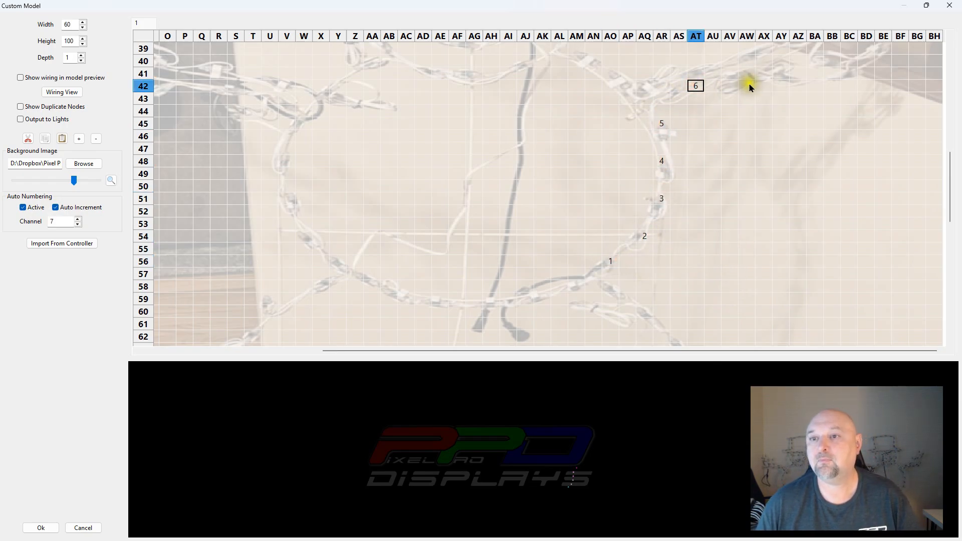
Step: Try placing nodes 7 to 15 around the arm in cells AV41, BD41, BE39, BG35, BH33, BE32, BB36, AZ36 and AU31
scroll(742, 107, "up", 4)
left_click(730, 216)
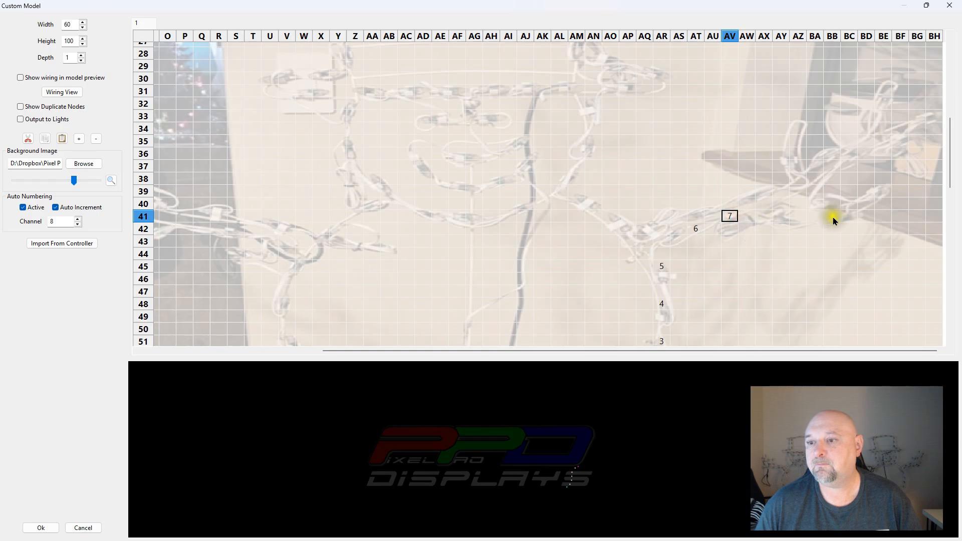
left_click(866, 216)
left_click(883, 191)
left_click(917, 141)
left_click(934, 116)
left_click(883, 103)
left_click(832, 153)
left_click(797, 154)
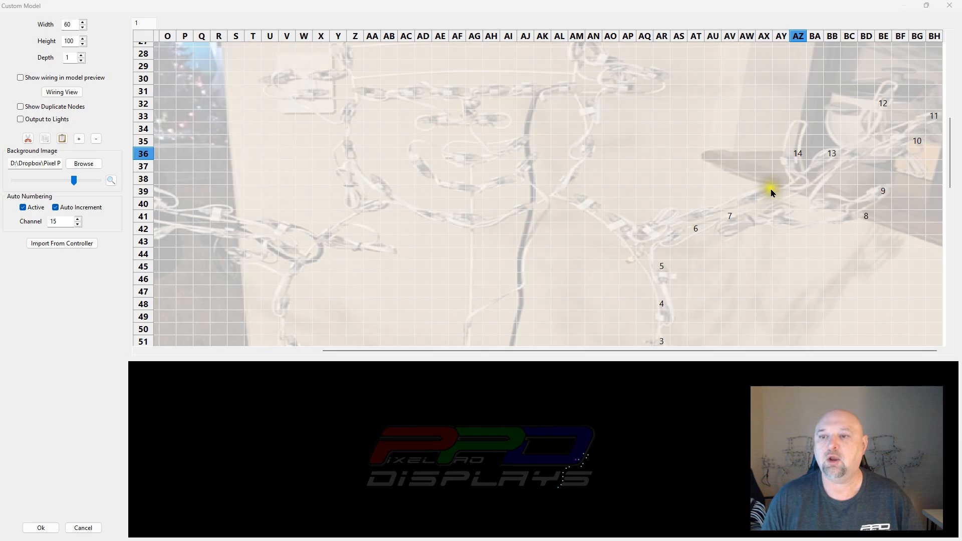
scroll(772, 191, "down", 1)
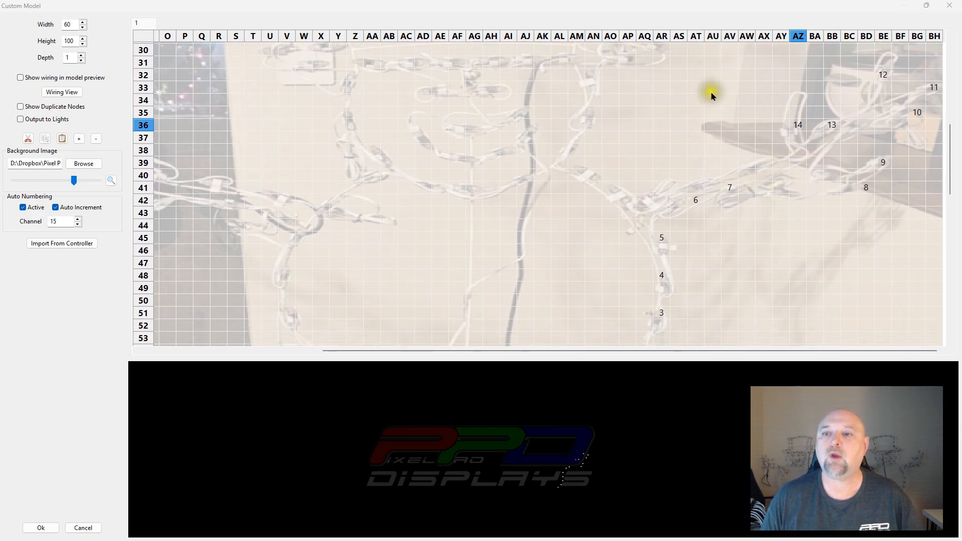
left_click(719, 67)
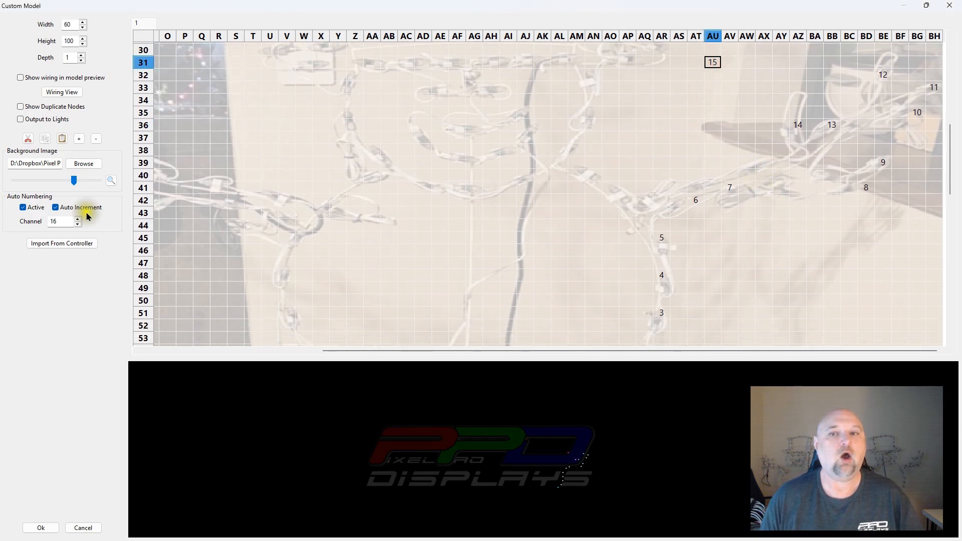
Step: Turn off auto numbering and auto increment, and clear the misplaced arm nodes in cells AU31 through BH41
left_click(23, 207)
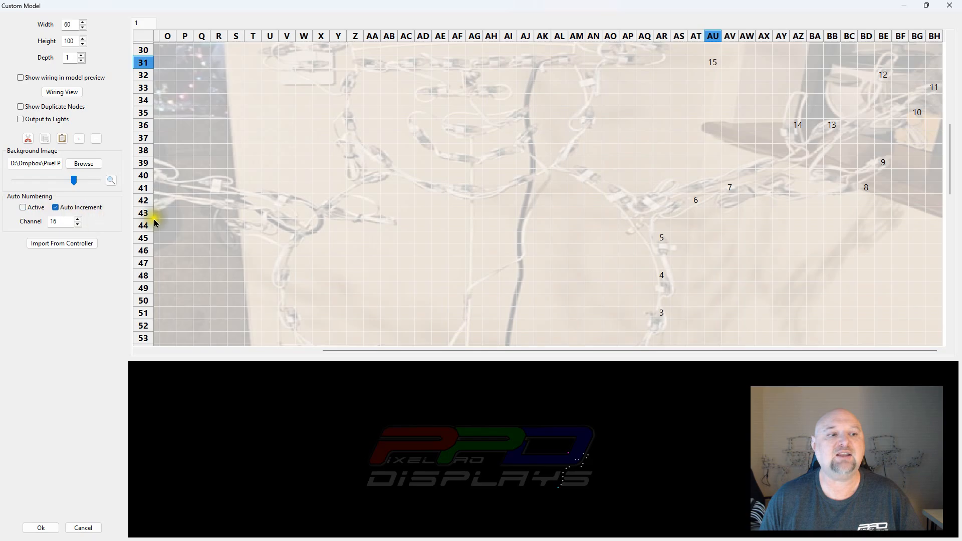
left_click(98, 210)
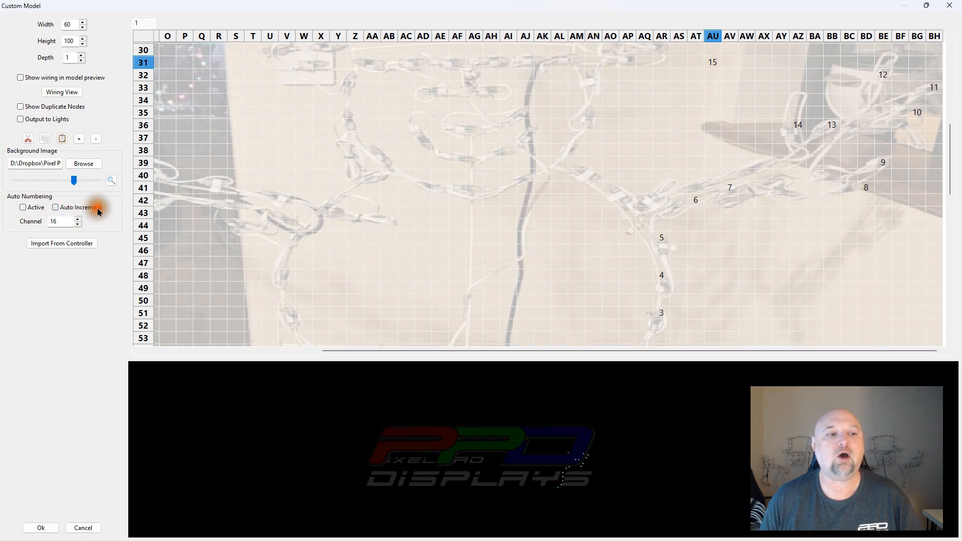
left_click(713, 62)
double_click(713, 62)
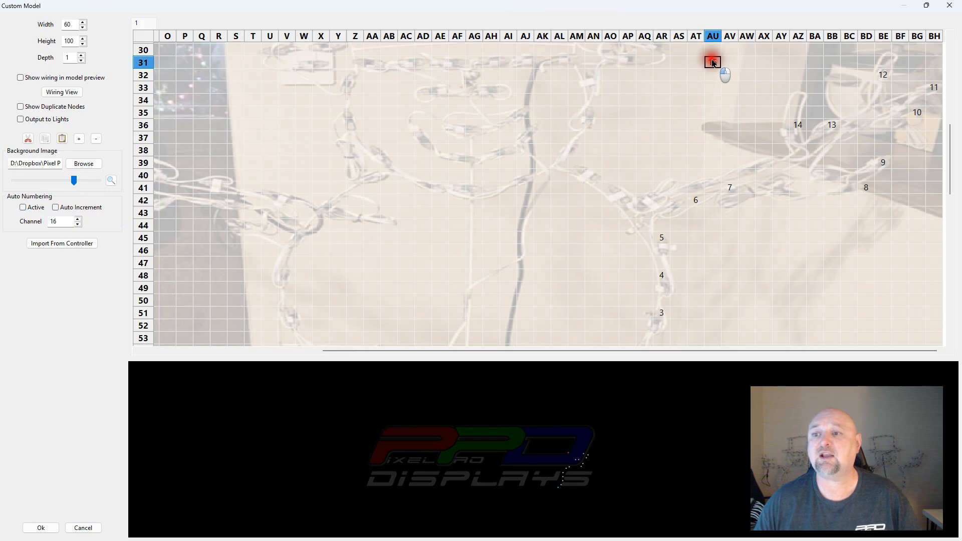
left_click_drag(713, 62, 945, 194)
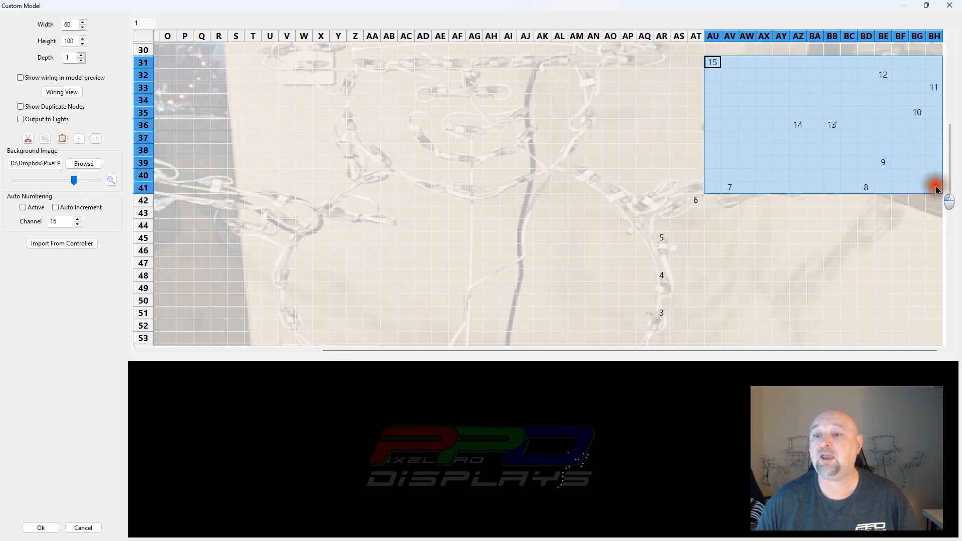
right_click(715, 64)
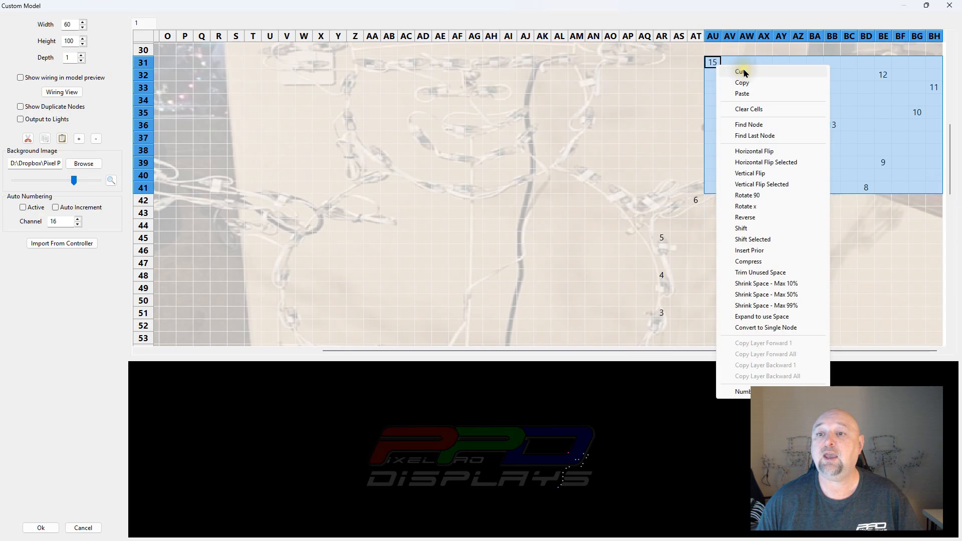
left_click(764, 111)
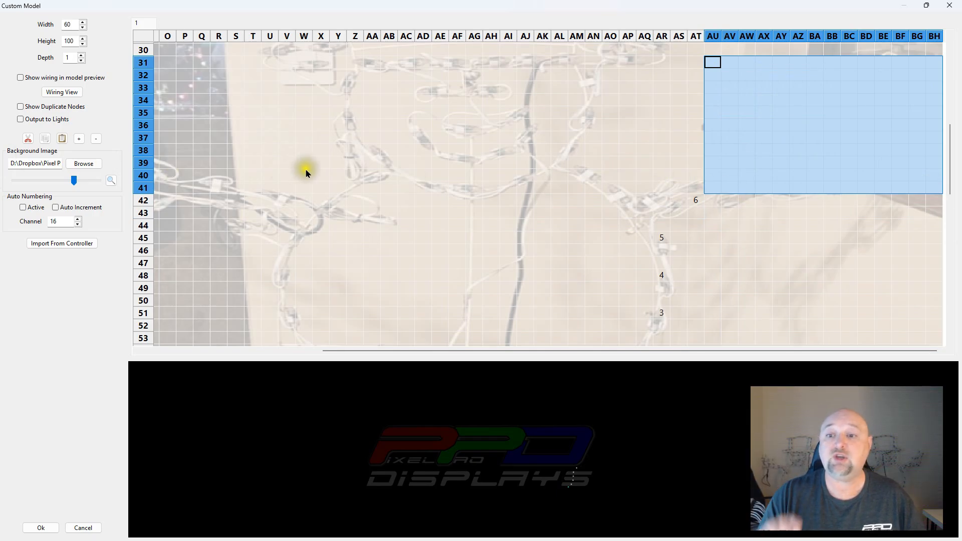
Step: Reactivate auto numbering with auto increment and set the channel to 7
left_click(695, 202)
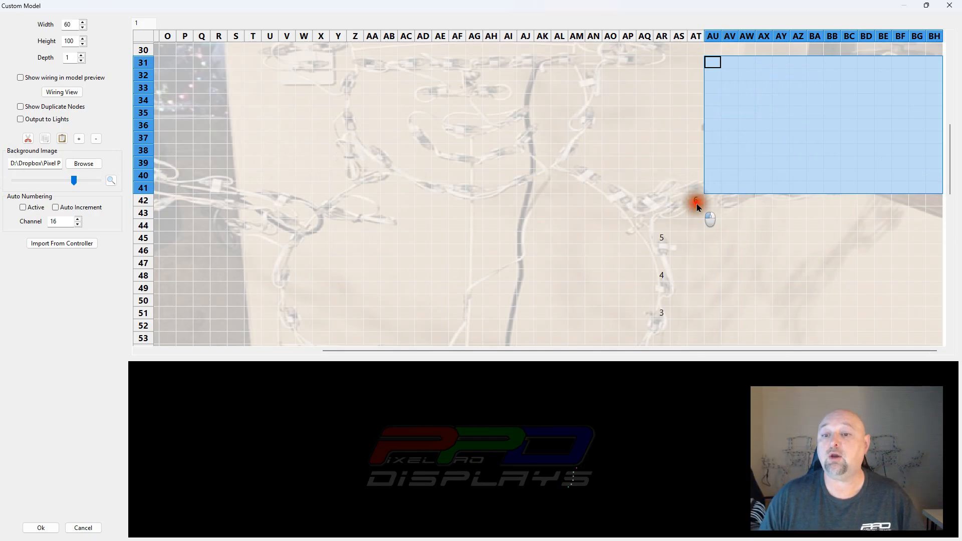
left_click(23, 207)
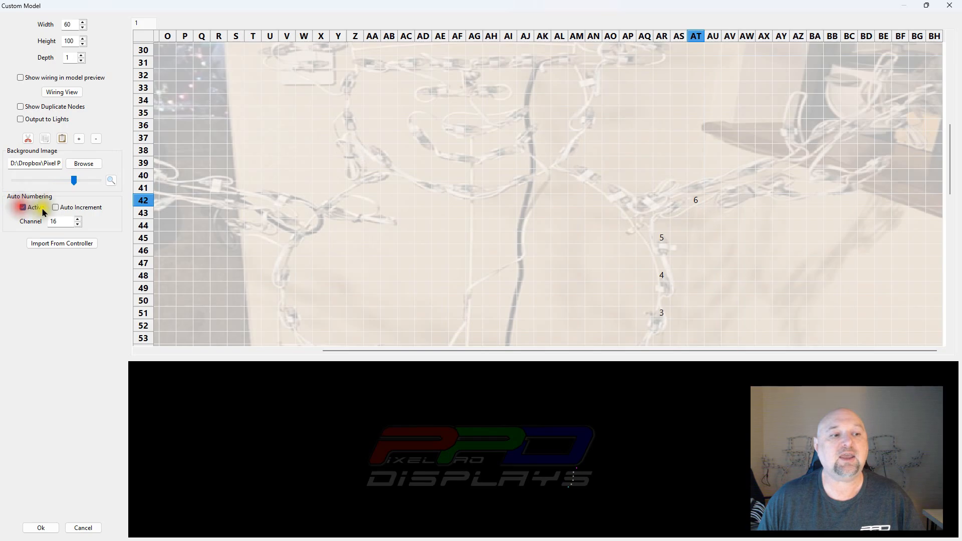
left_click(55, 207)
double_click(57, 221)
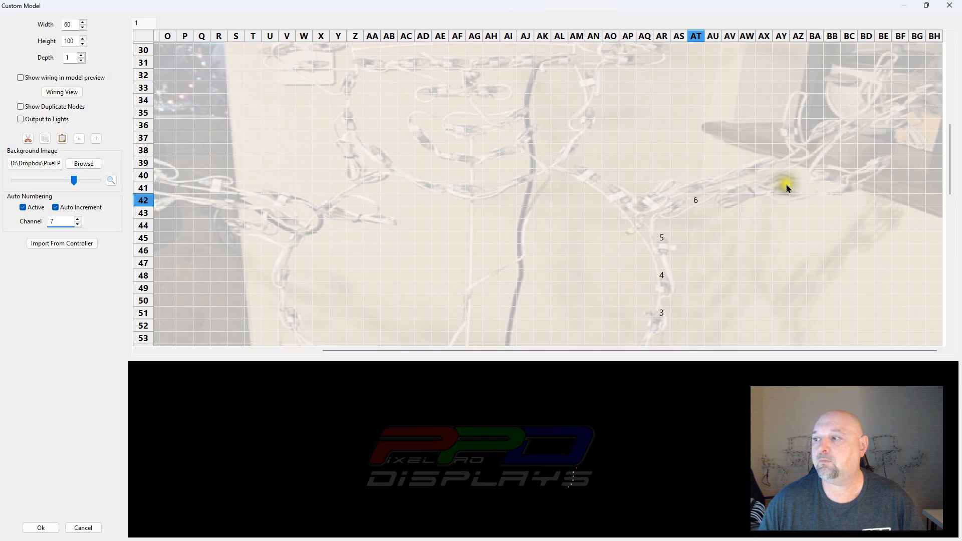
Step: Place nodes 7 to 11 along the arm and its lower finger in cells AX39, AZ41, BD41, BE39 and BA41
left_click(764, 162)
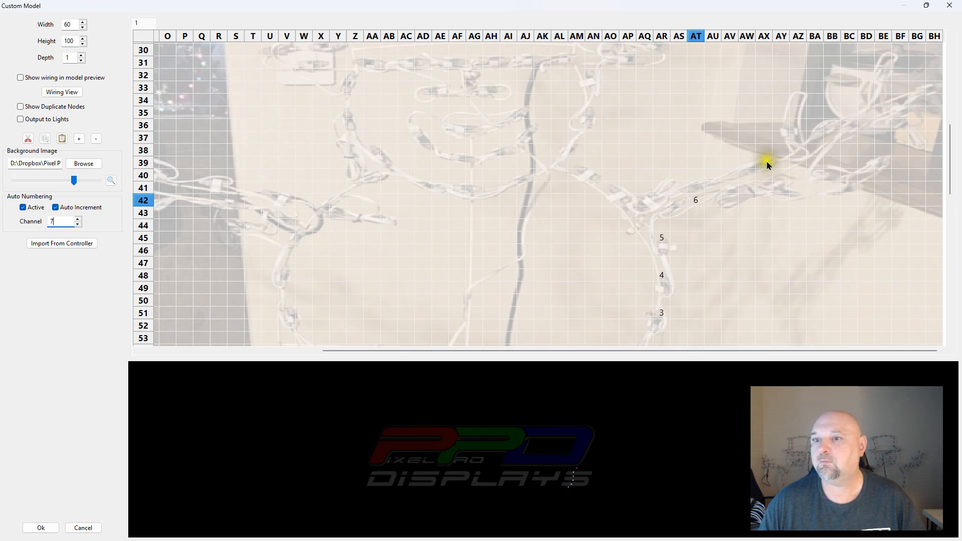
left_click(798, 188)
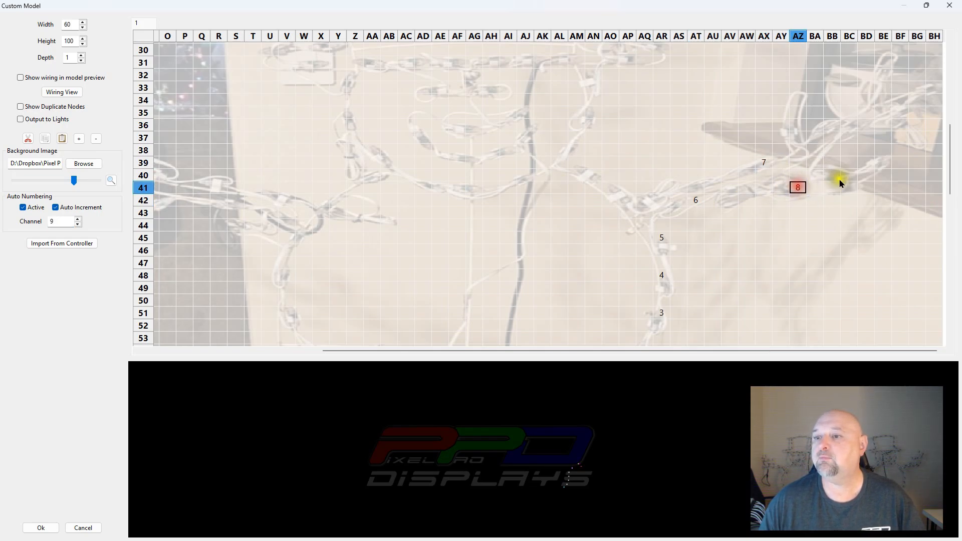
left_click(866, 188)
left_click(883, 162)
left_click(815, 188)
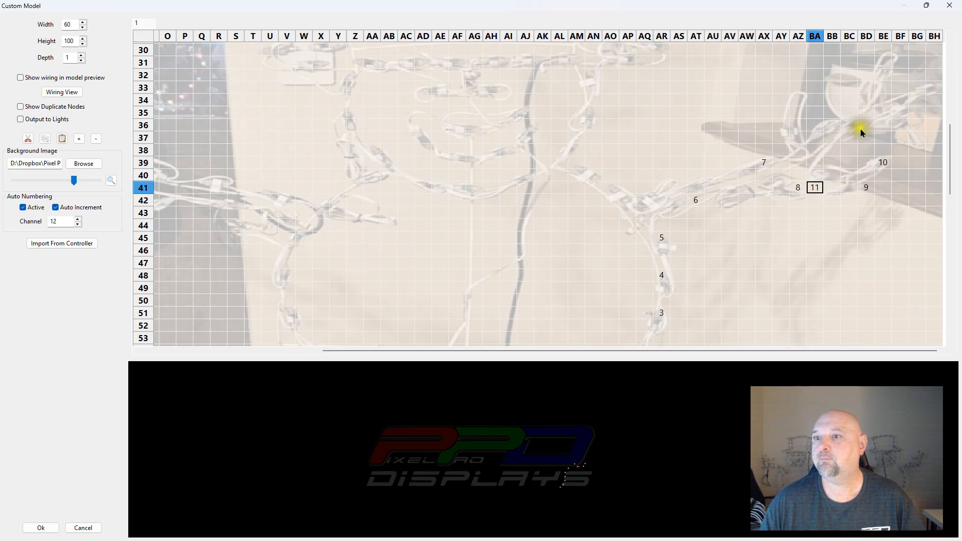
Step: Place nodes 12 to 19 around the remaining fingers and back along the arm in cells BC36, BF34, BH33, BE31, BA37, AY36, AV40 and AT41
left_click(849, 125)
left_click(900, 100)
left_click(937, 88)
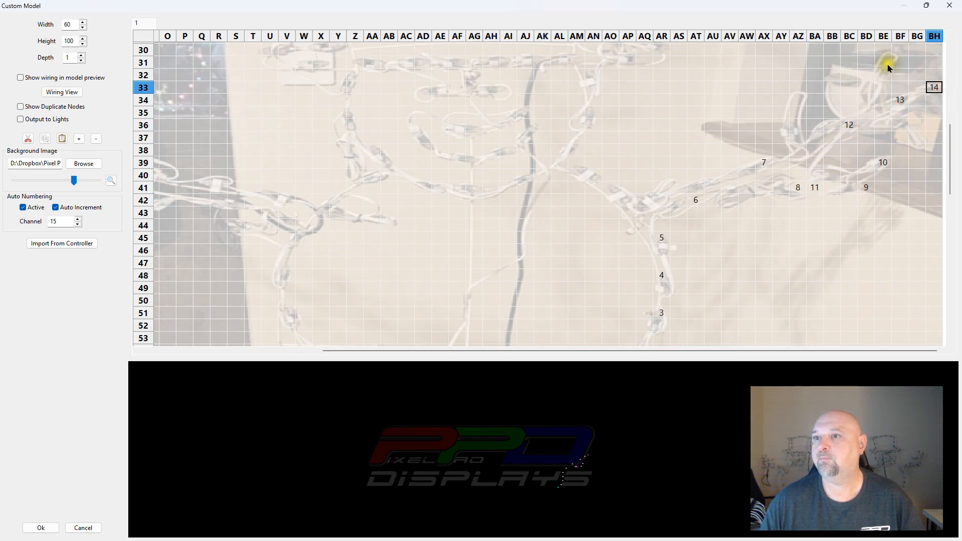
left_click(883, 62)
left_click(815, 137)
left_click(788, 128)
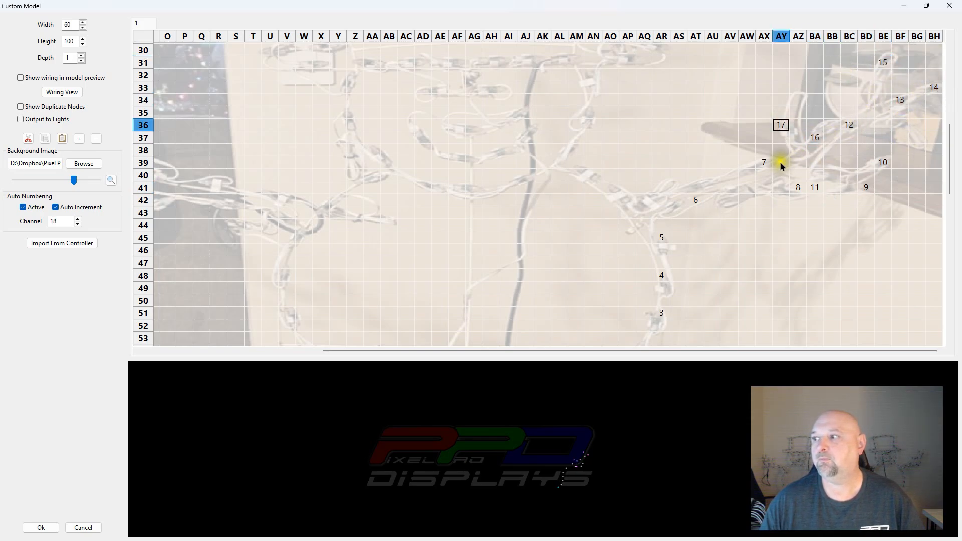
left_click(729, 178)
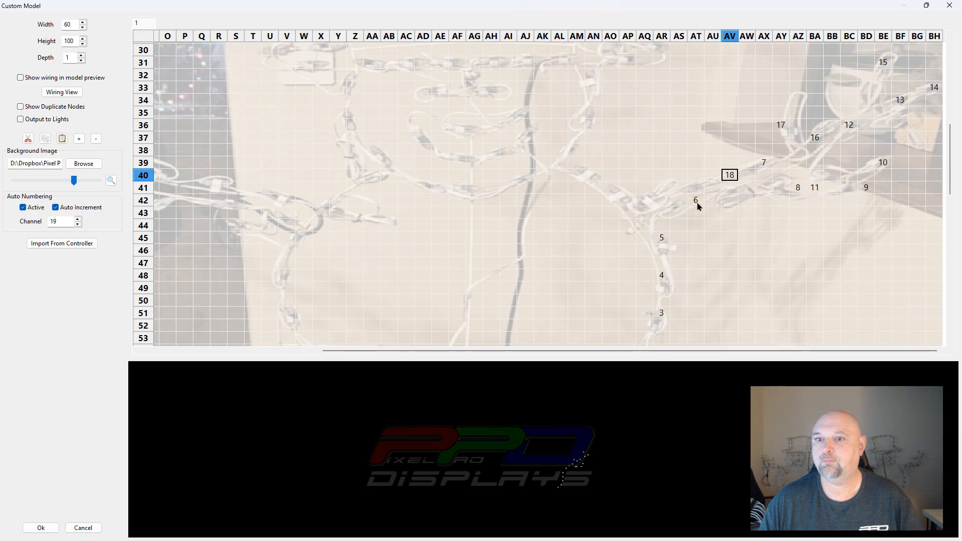
left_click(696, 188)
Step: Try placing nodes 20 to 25 from the shoulder up the face in cells AQ42, AP43, AO41, AM39, AM37 and AN35
left_click(645, 200)
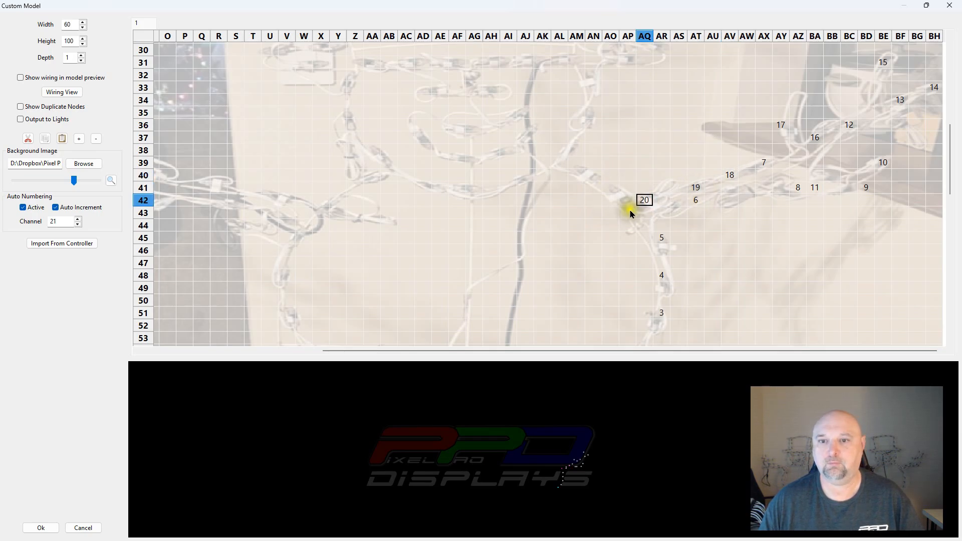
left_click(627, 212)
left_click(610, 187)
left_click(576, 163)
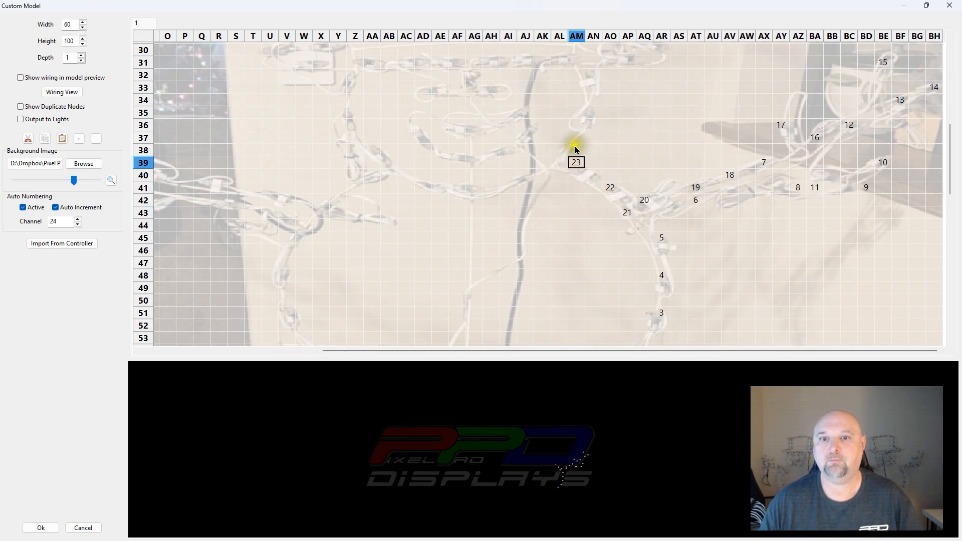
left_click(576, 138)
left_click(594, 112)
scroll(591, 116, "up", 2)
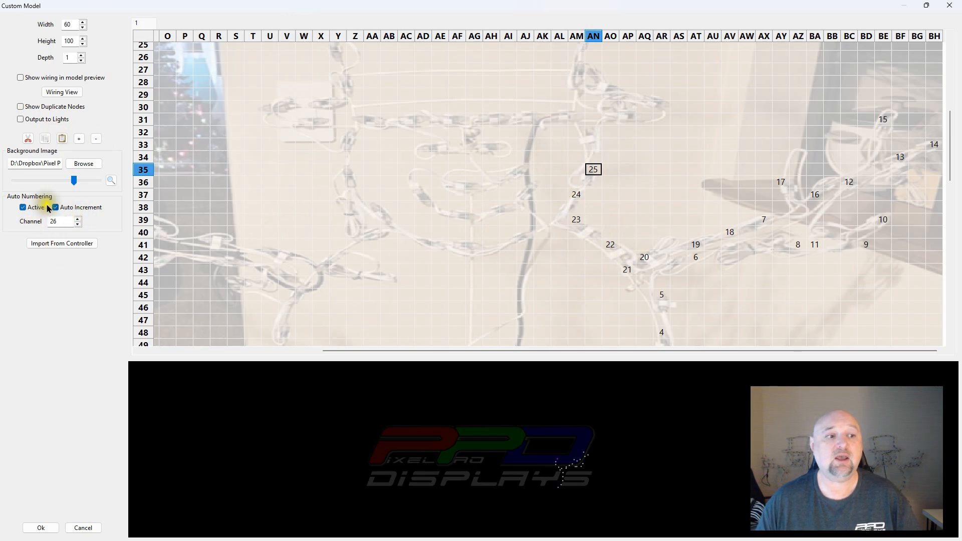
Step: Deactivate auto numbering and clear the shoulder and face nodes in cells AL34 through AQ44
left_click(30, 207)
left_click_drag(553, 158, 638, 281)
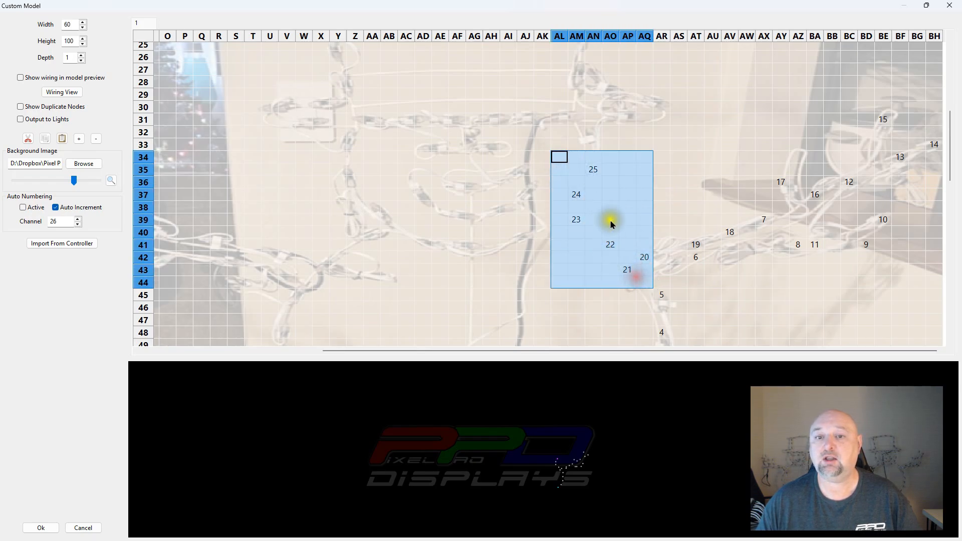
right_click(576, 196)
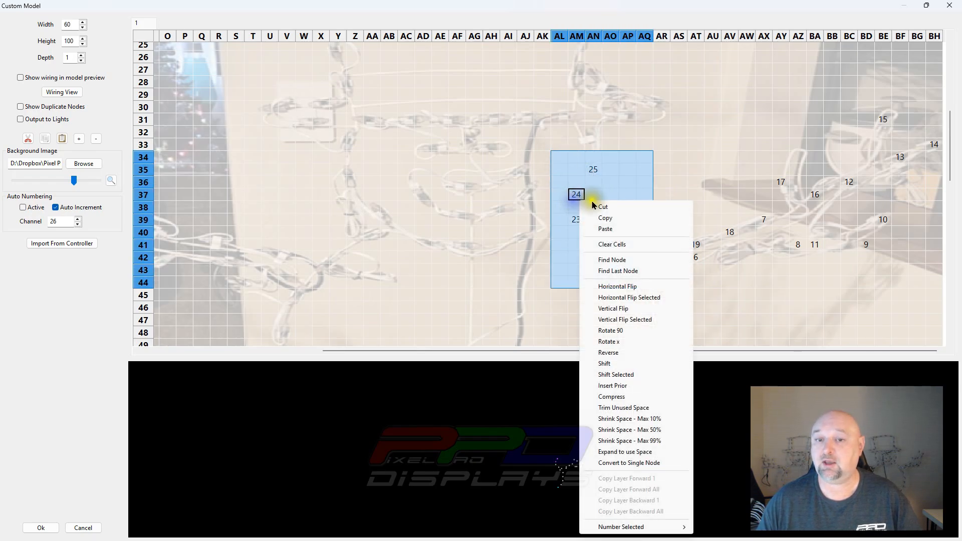
left_click(612, 246)
Step: Set the auto numbering channel to 20 and reactivate auto numbering
left_click_drag(63, 223, 30, 222)
type("20")
left_click(26, 208)
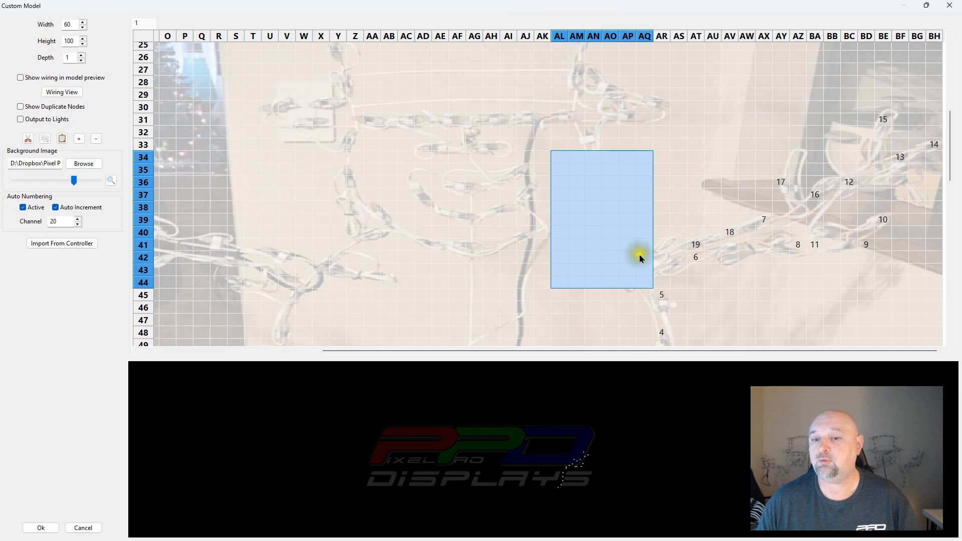
Step: Place nodes 20 to 24 from the shoulder up the side of the face in cells AP43, AO41, AM39, AM37 and AN35
left_click(629, 271)
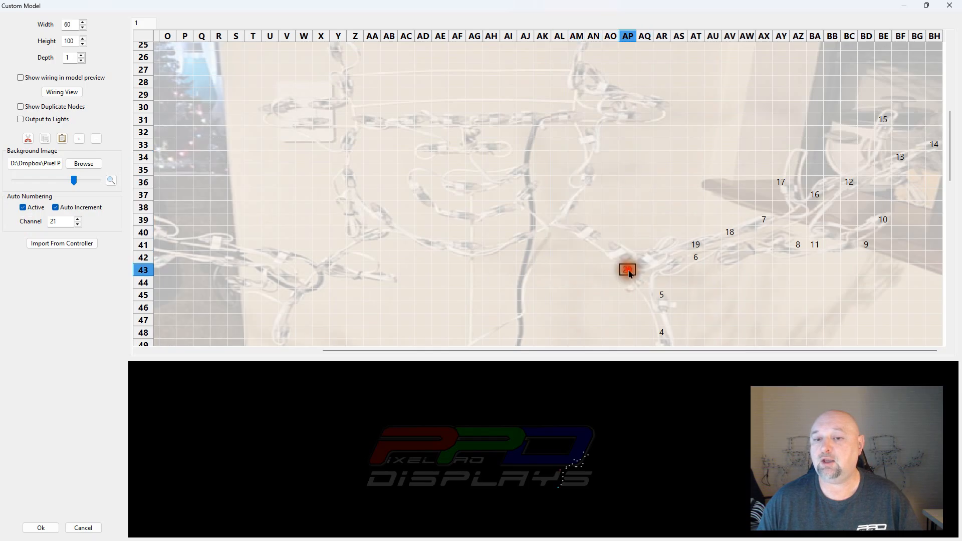
left_click(610, 245)
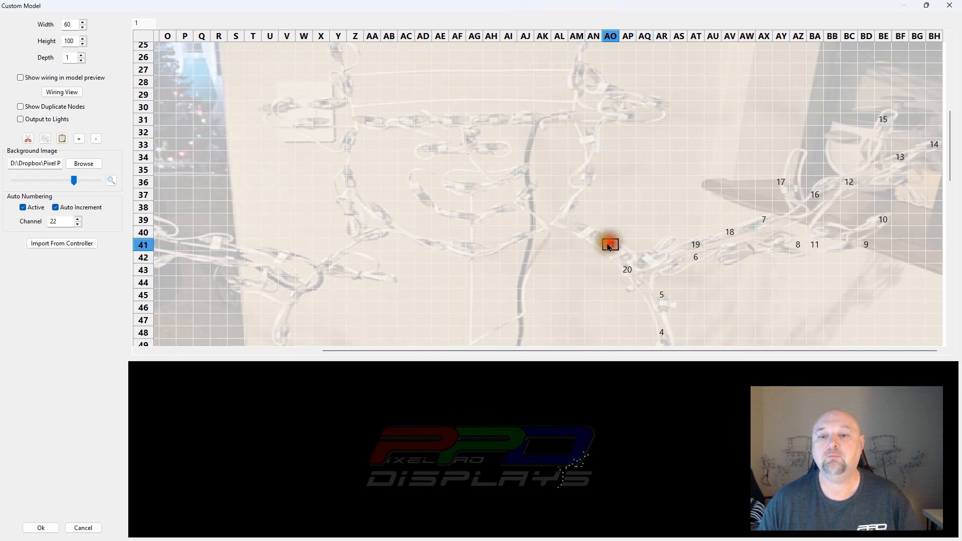
left_click(576, 219)
left_click(576, 194)
left_click(593, 170)
Step: Place nodes 25 to 28 around the near end of the hat brim in cells AM32, AP31, AR29 and AN29
left_click(576, 132)
left_click(627, 119)
left_click(662, 94)
left_click(594, 95)
Step: Place nodes 29 to 35 up the hat's side and across its top in cells AM27, AM24, AM20, AK19, AG19, AD19 and Z20
scroll(587, 122, "up", 3)
left_click(577, 183)
left_click(576, 146)
left_click(576, 96)
left_click(542, 84)
left_click(474, 84)
left_click(423, 83)
left_click(355, 96)
Step: Place nodes 36 to 41 down the hat's other side and around its brim in cells X22, Y25, Z29, X30, U30 and X31
left_click(320, 121)
left_click(338, 158)
left_click(355, 208)
left_click(321, 221)
left_click(270, 221)
left_click(321, 233)
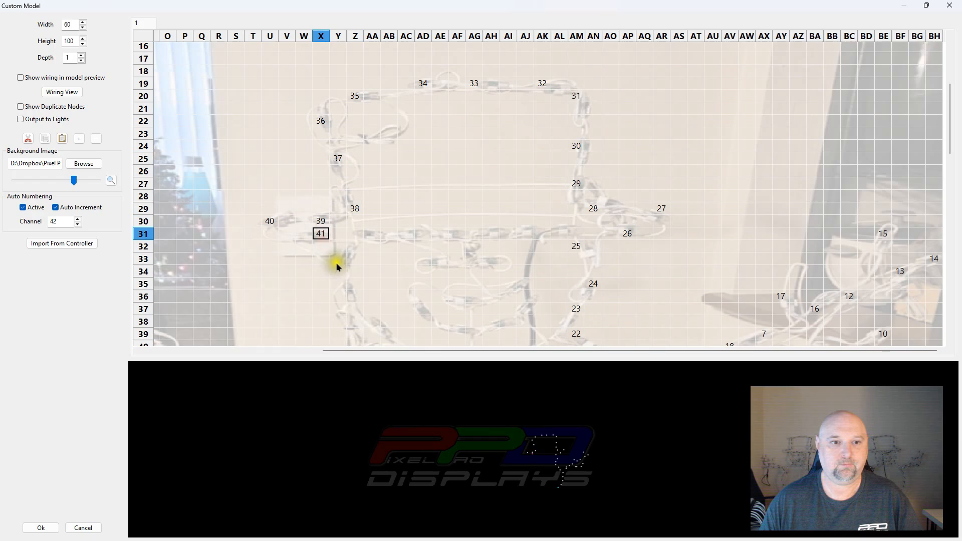
Step: Place nodes 42 to 48 down the face, along the chin and back in cells Z33, Y36, AA39, AG41, AJ40, AD41 and Z40
scroll(336, 267, "down", 4)
left_click(355, 116)
left_click(338, 153)
left_click(372, 191)
left_click(474, 216)
left_click(525, 204)
left_click(423, 216)
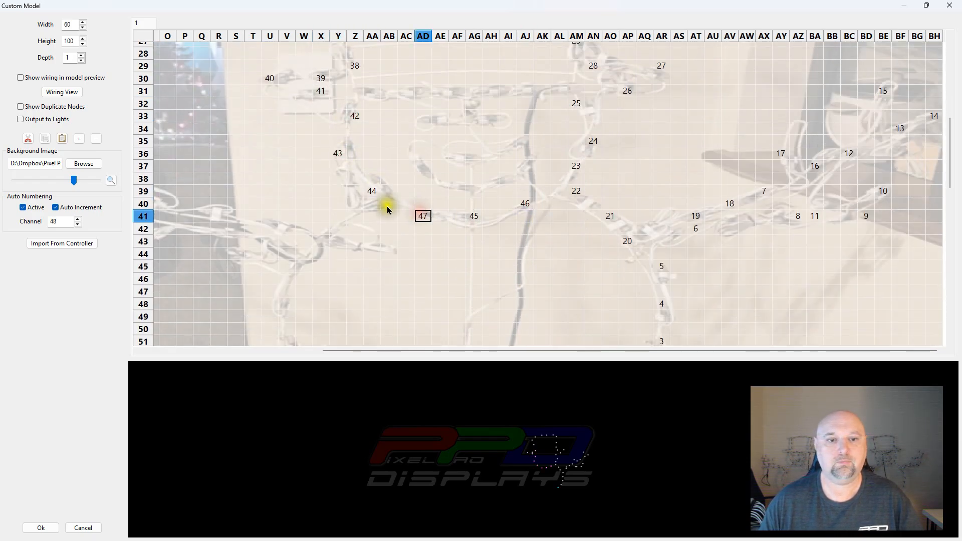
left_click(356, 205)
Step: Place nodes 49 to 54 outward along the second arm in cells X42, U41, Q41, N40, L37 and H37
scroll(356, 209, "down", 2)
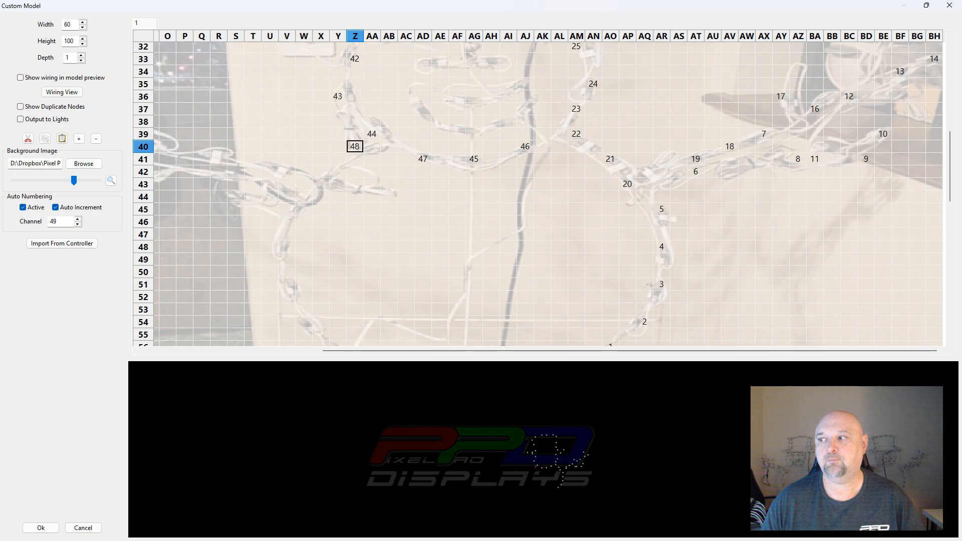
left_click(320, 172)
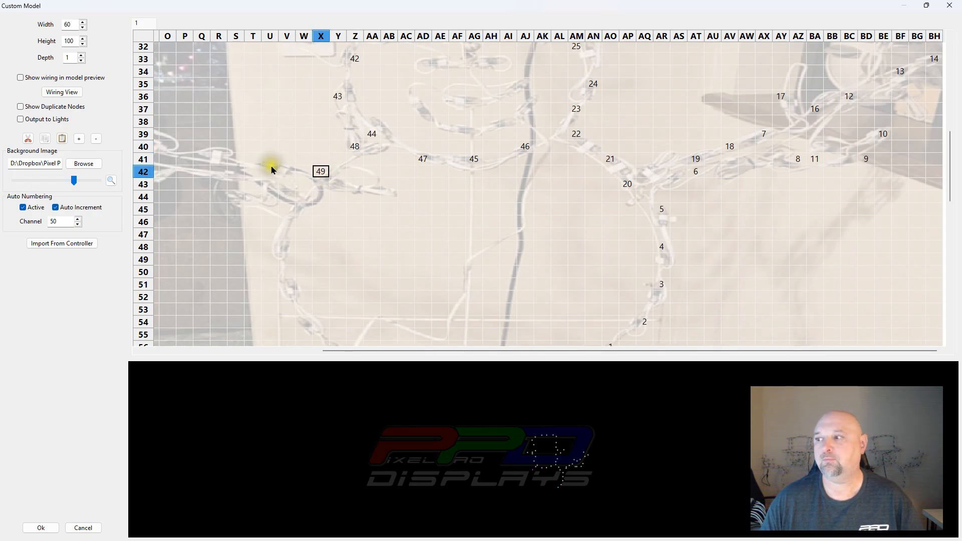
left_click(270, 160)
scroll(332, 214, "left", 5)
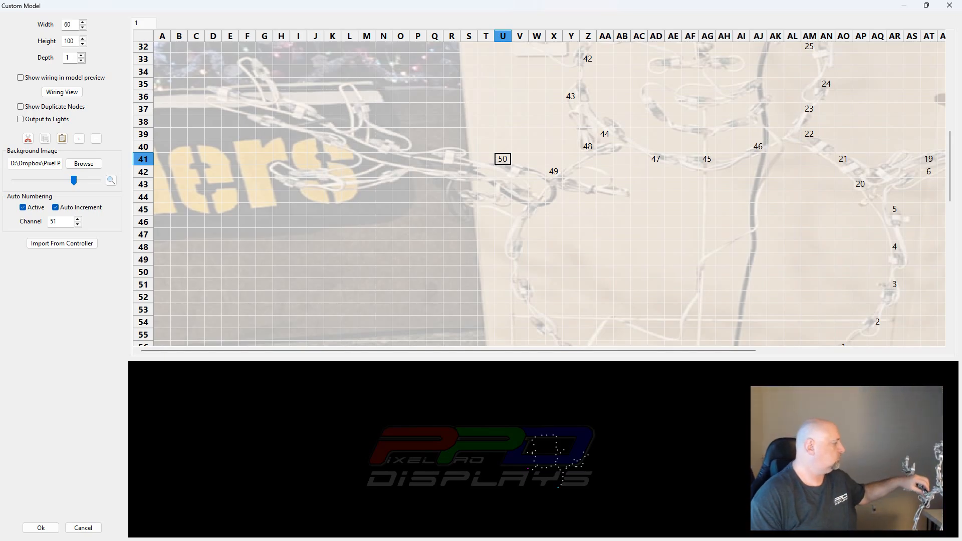
left_click(435, 159)
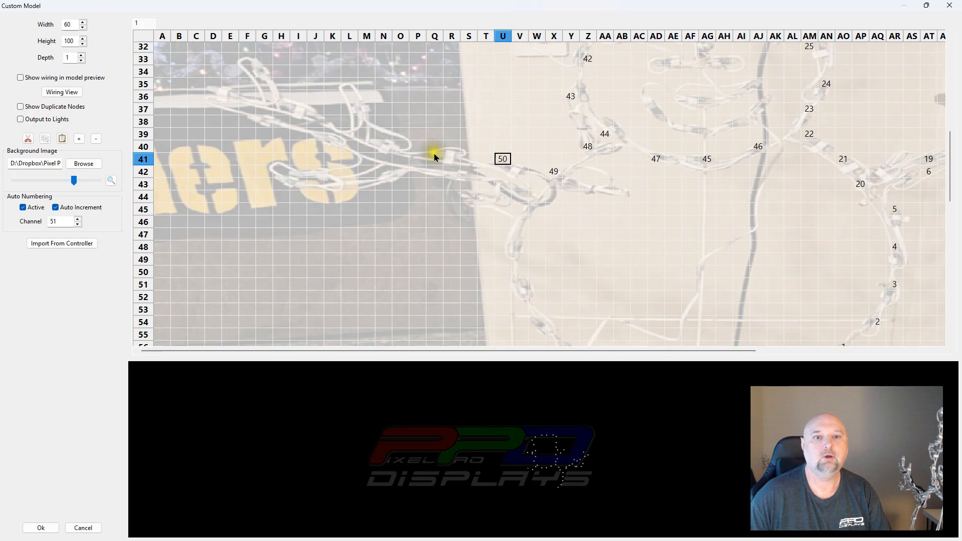
left_click(383, 146)
left_click(349, 109)
left_click(281, 109)
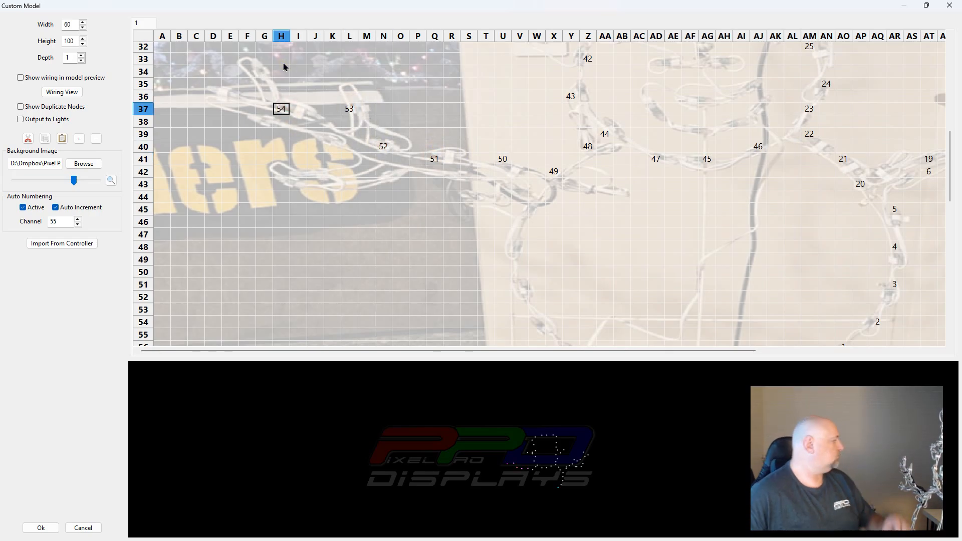
Step: Place nodes 55 to 58 around the arm's upper fingertips in cells G34, D36, H38 and K39
left_click(264, 71)
left_click(213, 96)
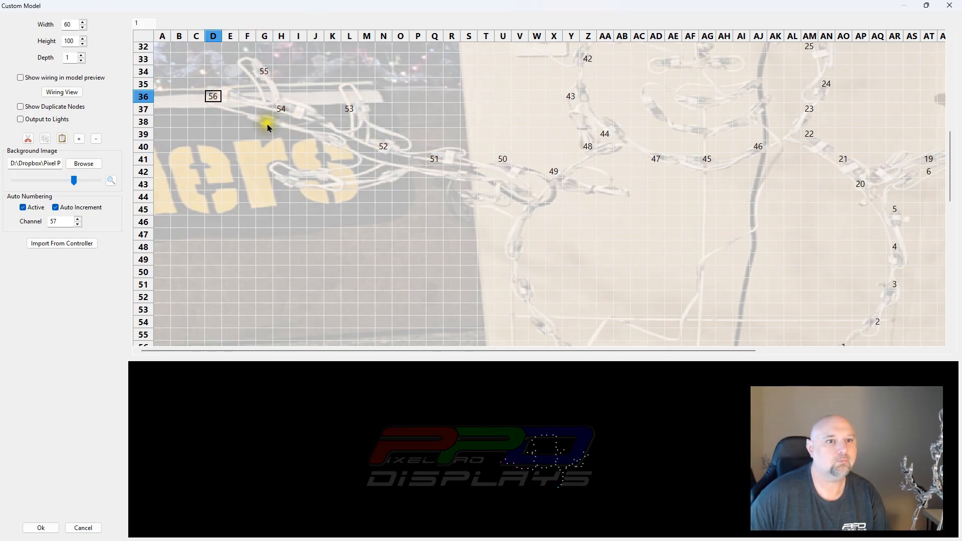
left_click(281, 121)
left_click(332, 134)
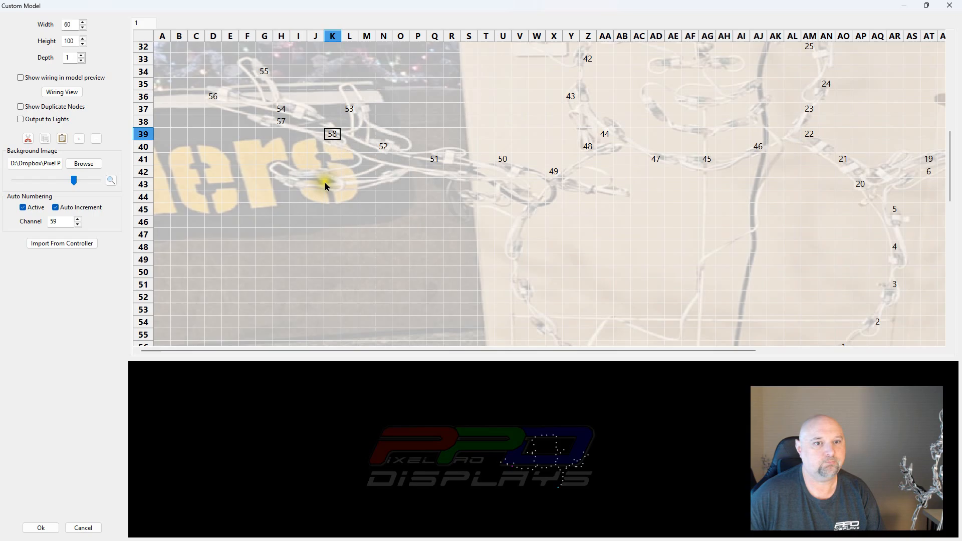
Step: Place nodes 59 to 63 on the lowest finger and back along the arm in cells I42, H42, N42, S42 and V44
left_click(299, 171)
left_click(281, 171)
left_click(383, 172)
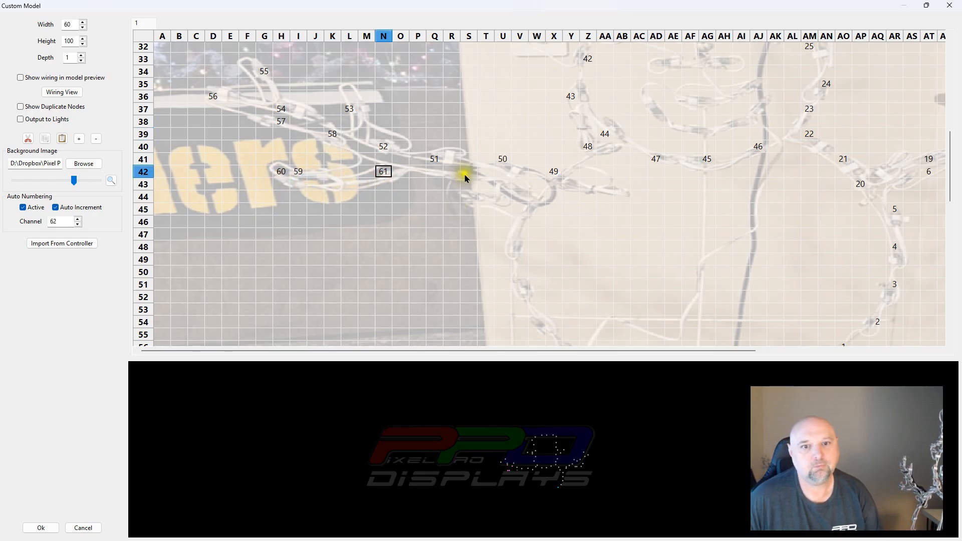
left_click(468, 172)
left_click(520, 196)
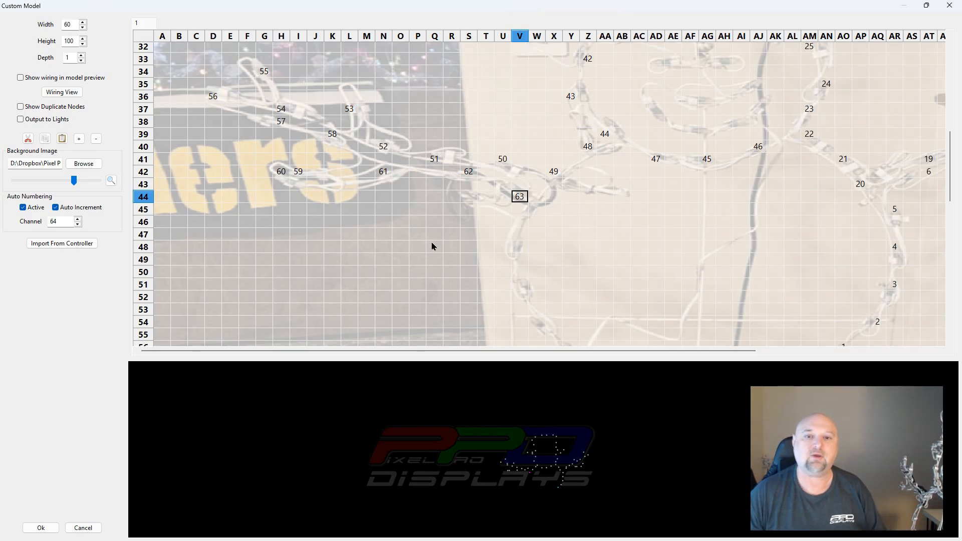
Step: Place nodes 64 to 69 down the side of the middle body in cells W45, V48, V51, W54, X56 and X58
scroll(435, 246, "down", 4)
scroll(535, 145, "up", 2)
left_click(537, 151)
left_click(519, 190)
left_click(520, 227)
left_click(537, 265)
left_click(554, 290)
left_click(554, 315)
Step: Place nodes 70 to 75 down the side of the lower body in cells U60, T62, R65, Q67, Q70 and Q73
scroll(554, 316, "down", 4)
left_click(503, 197)
left_click(486, 222)
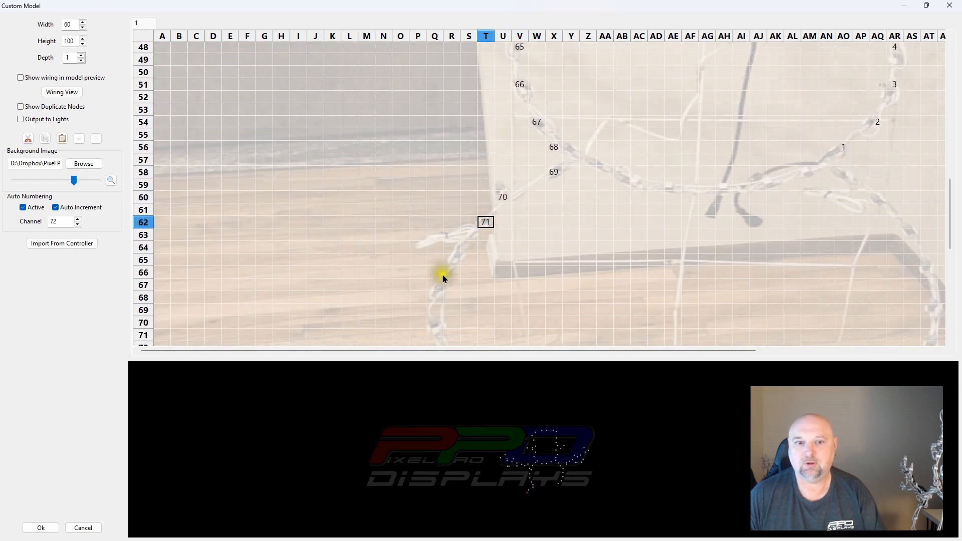
left_click(451, 260)
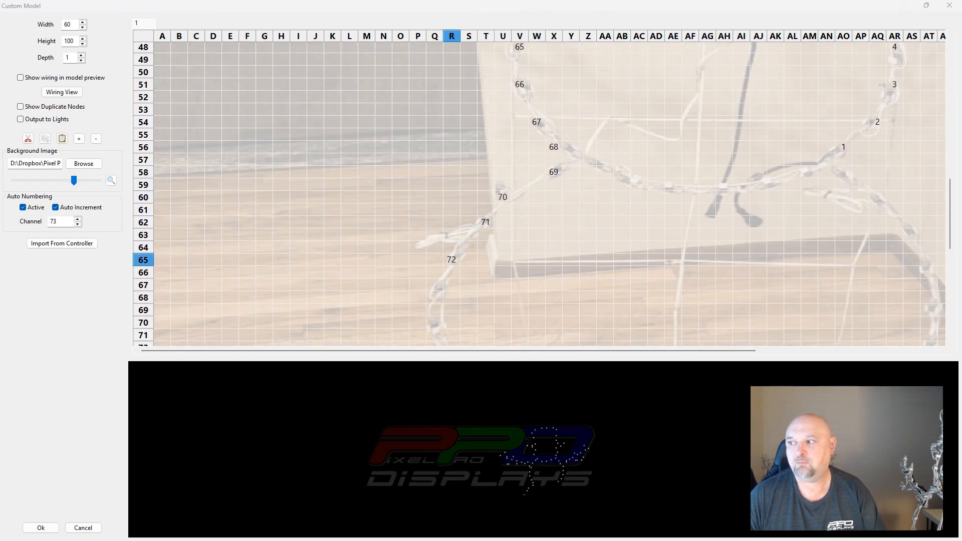
scroll(322, 266, "down", 5)
left_click(434, 113)
left_click(434, 150)
left_click(434, 189)
Step: Place nodes 76 to 81 along the lower body's bottom curve in cells S76, U78, W80, Z82, AC83 and AF83
left_click(468, 226)
left_click(502, 251)
left_click(537, 276)
left_click(588, 301)
left_click(639, 313)
left_click(690, 314)
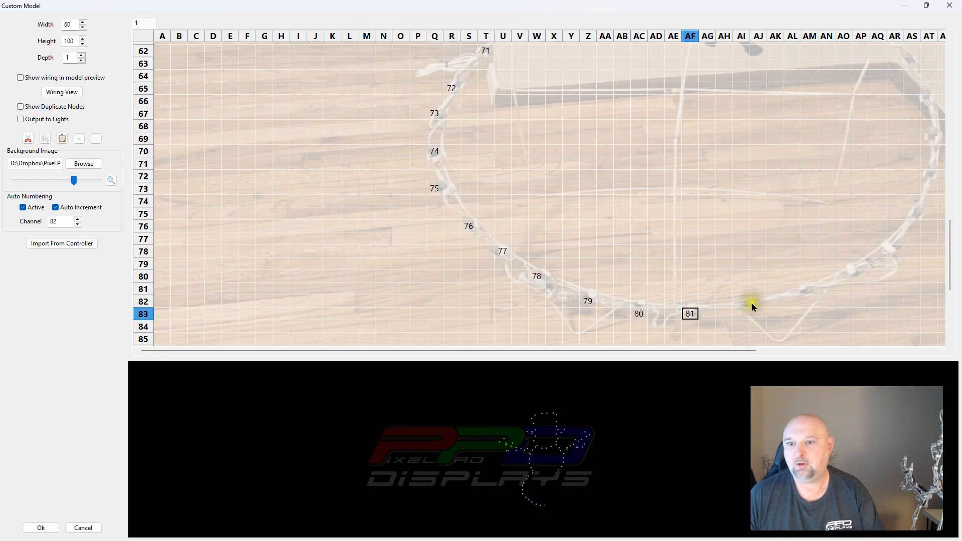
Step: Place nodes 82 to 86 up the far bottom curve of the lower body in cells AJ82, AM81, AP79, AR77 and AT75
left_click(754, 302)
left_click(809, 289)
left_click(860, 263)
left_click(894, 239)
left_click(929, 214)
Step: Place nodes 87 to 92 up the lower body's far side in cells AT71, AT68, AT65, AS62, AQ60 and AO58
scroll(840, 233, "up", 2)
scroll(840, 233, "right", 3)
left_click(838, 221)
left_click(839, 183)
left_click(838, 145)
left_click(821, 108)
left_click(787, 83)
left_click(754, 58)
Step: Place nodes 93 to 98 across the joint between the two body circles in cells AM58, AK59, AH60, AE60, AB59 and Z58
scroll(735, 99, "up", 4)
left_click(719, 200)
left_click(685, 213)
left_click(633, 226)
left_click(583, 225)
left_click(532, 213)
left_click(497, 201)
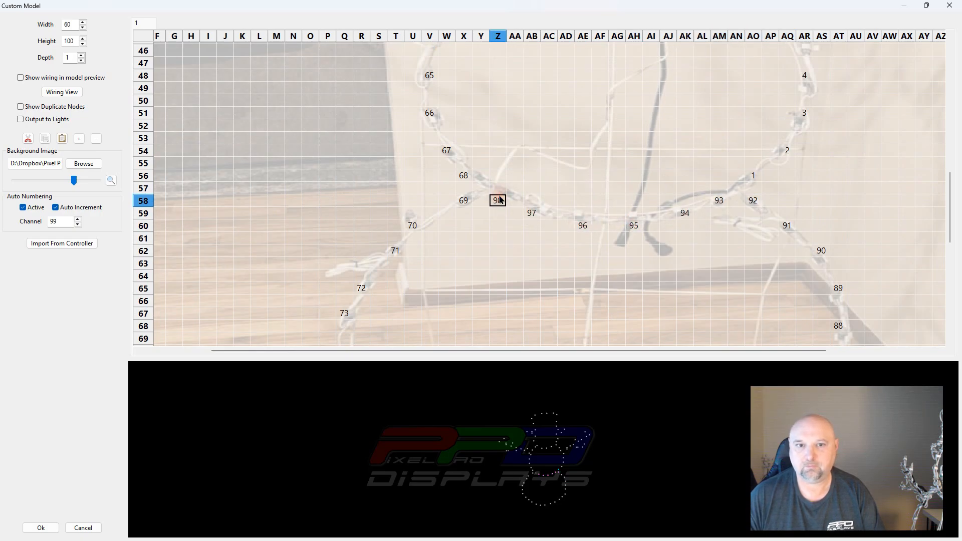
Step: Place nodes 99 to 106 on the facial features inside the head in cells AK36, AI38, AG39, AD37, AF36, AJ35, AH33 and AD33
scroll(601, 216, "up", 8)
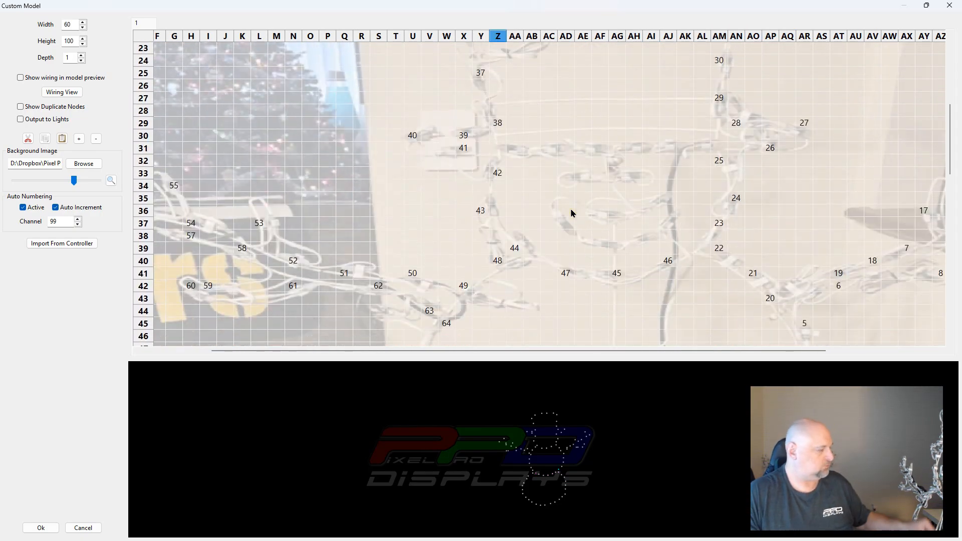
left_click(685, 210)
left_click(651, 236)
left_click(617, 248)
left_click(566, 223)
left_click(600, 210)
left_click(668, 198)
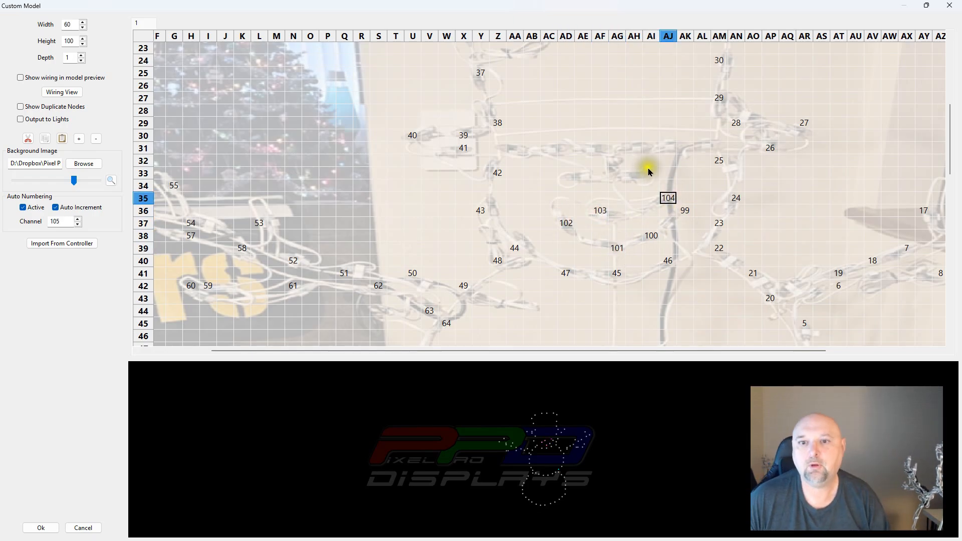
left_click(634, 173)
left_click(566, 173)
Step: Place nodes 107 to 112 across the hat brim in cells Z31, AC31, AF31, AI31, AK31 and AM31
left_click(497, 148)
left_click(549, 148)
left_click(600, 148)
left_click(650, 148)
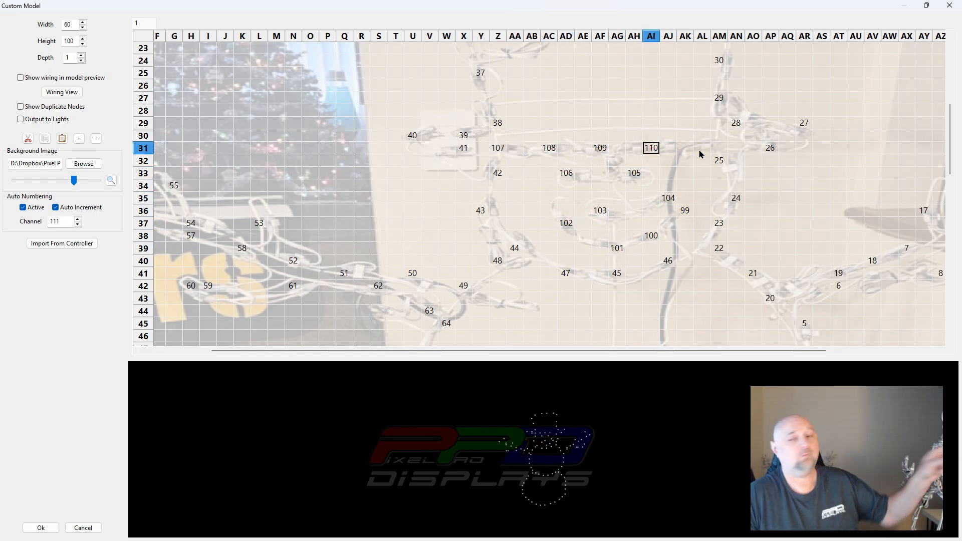
left_click(685, 148)
left_click(719, 148)
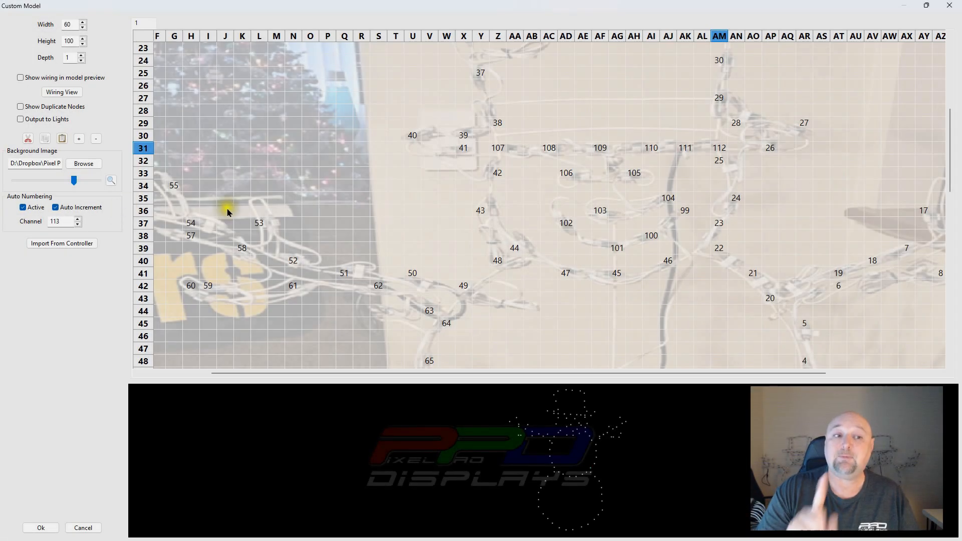
Step: Place node 113 in the empty area at cell M33 and accept the custom model data
left_click(276, 173)
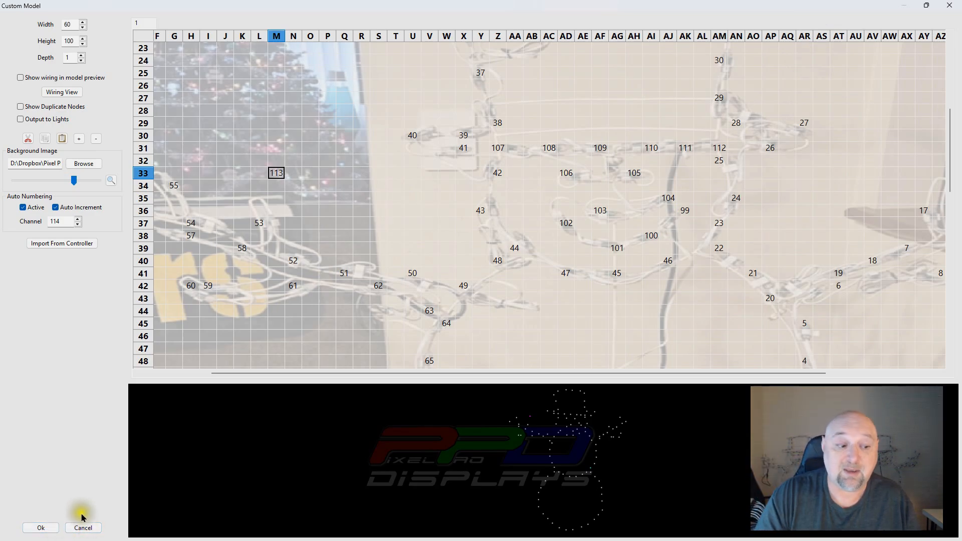
left_click(40, 527)
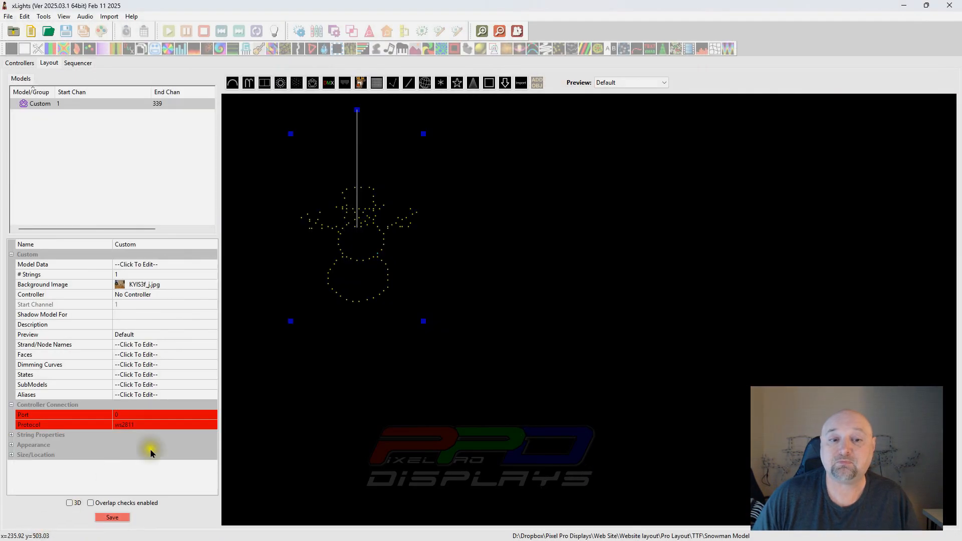
Step: Scale the snowman model down and reposition it in the upper part of the layout preview
left_click_drag(365, 236, 440, 235)
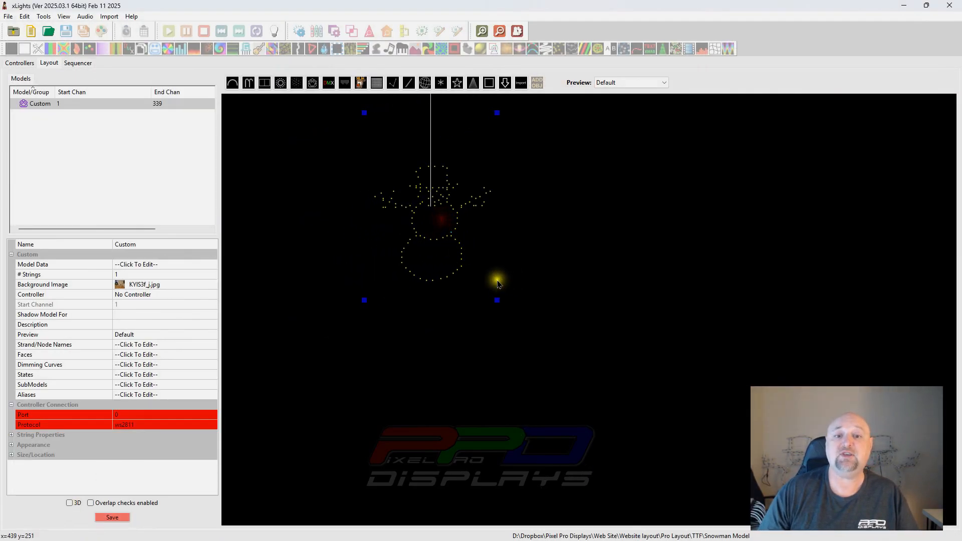
left_click_drag(497, 300, 465, 264)
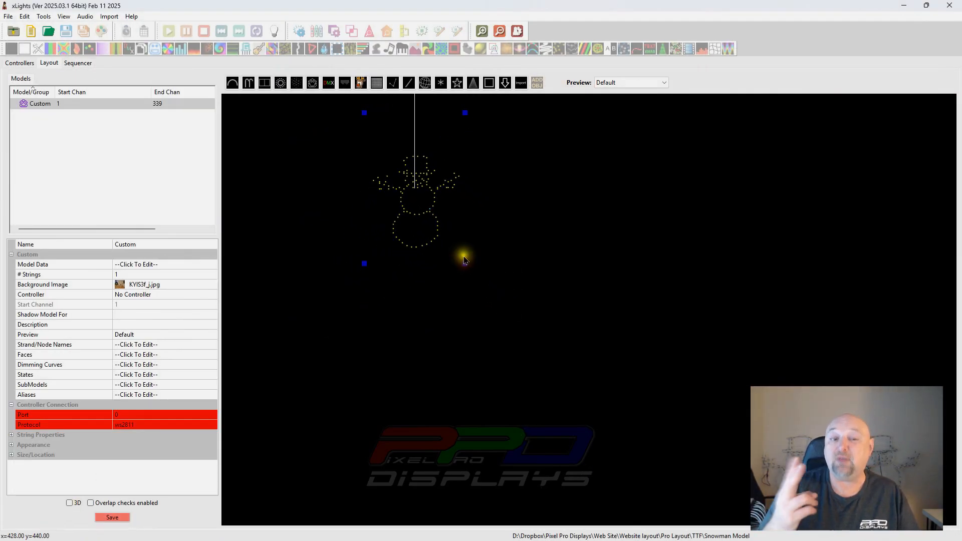
left_click_drag(421, 211, 399, 211)
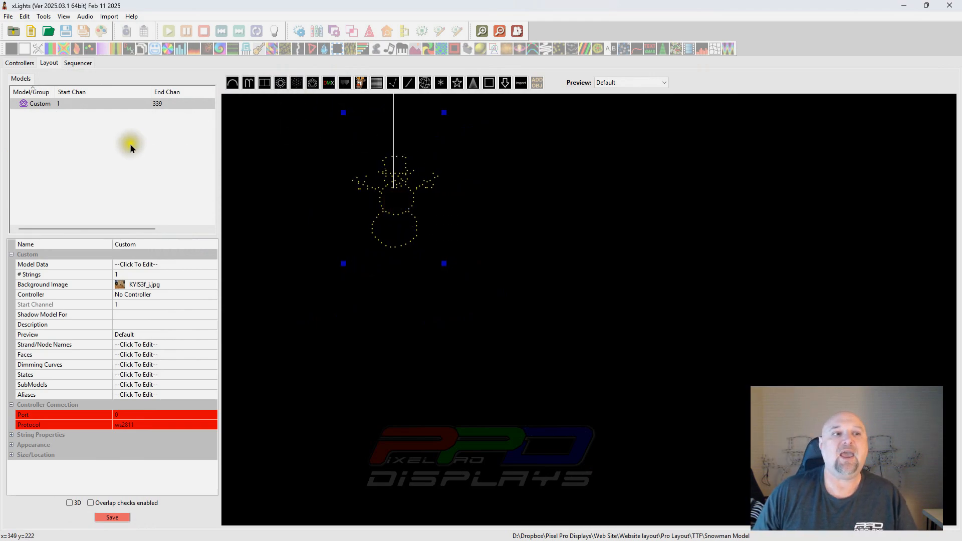
Step: Rename the custom model as Snowman
left_click(144, 244)
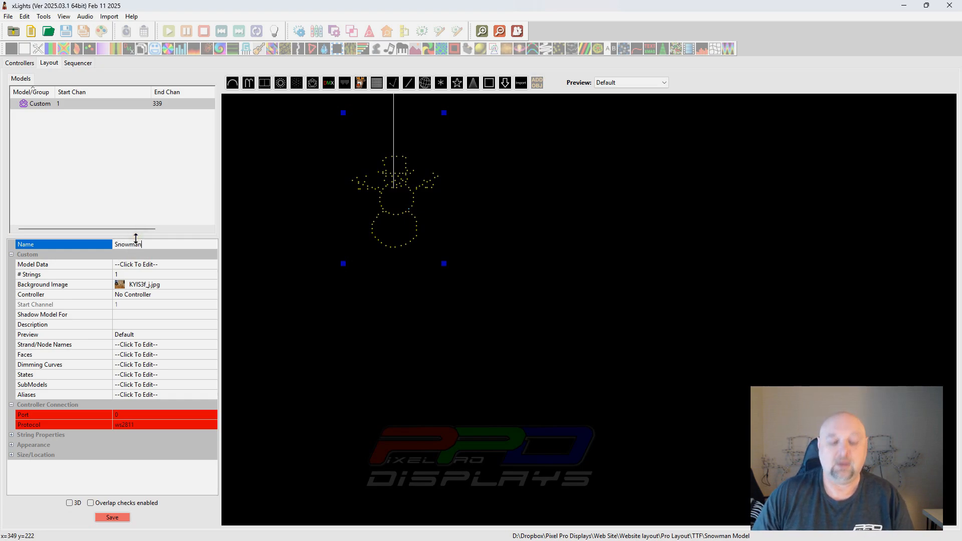
key("Return")
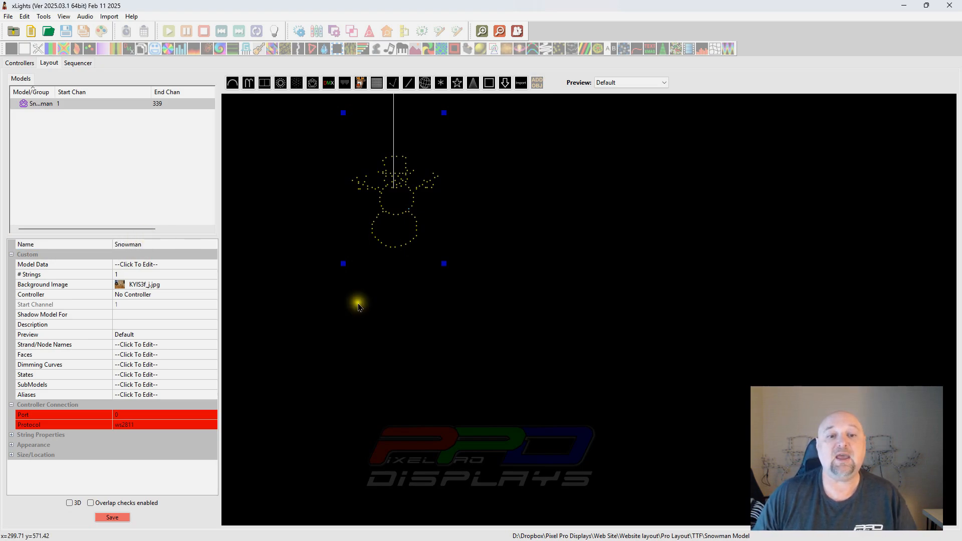
Step: Discover the controllers on the network from the controller setup
left_click(18, 63)
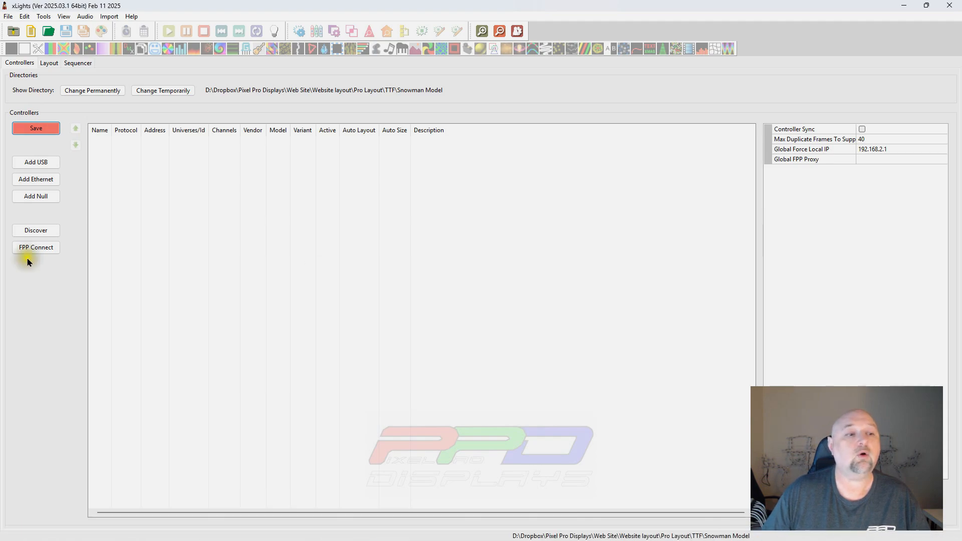
left_click(35, 232)
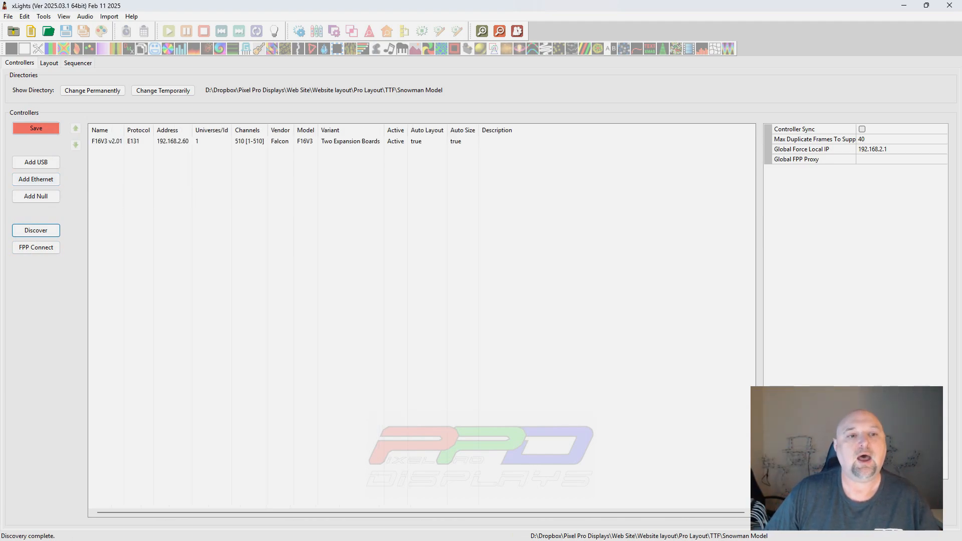
Step: Assign the Snowman model to Pixel Port 1 of the F16V3 controller and upload the controller's outputs
left_click(154, 143)
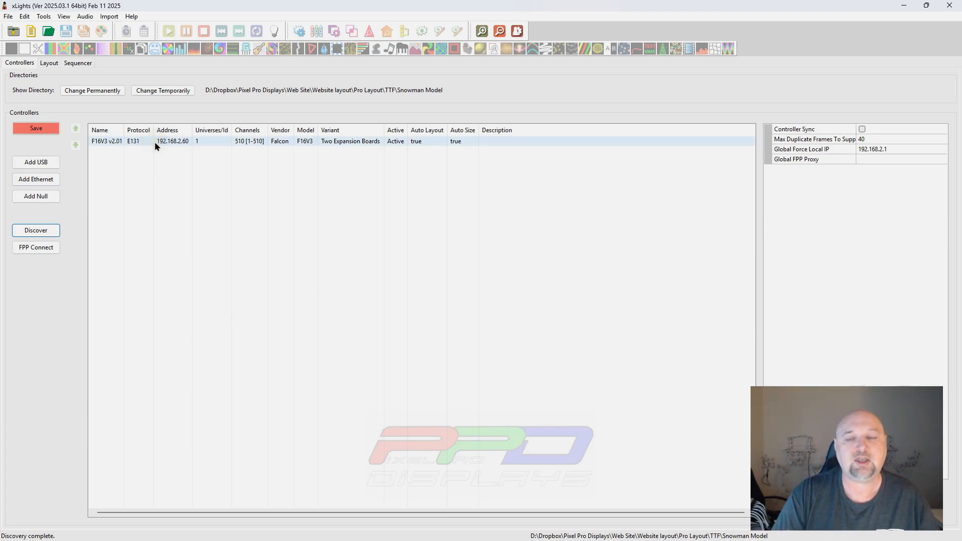
left_click(260, 142)
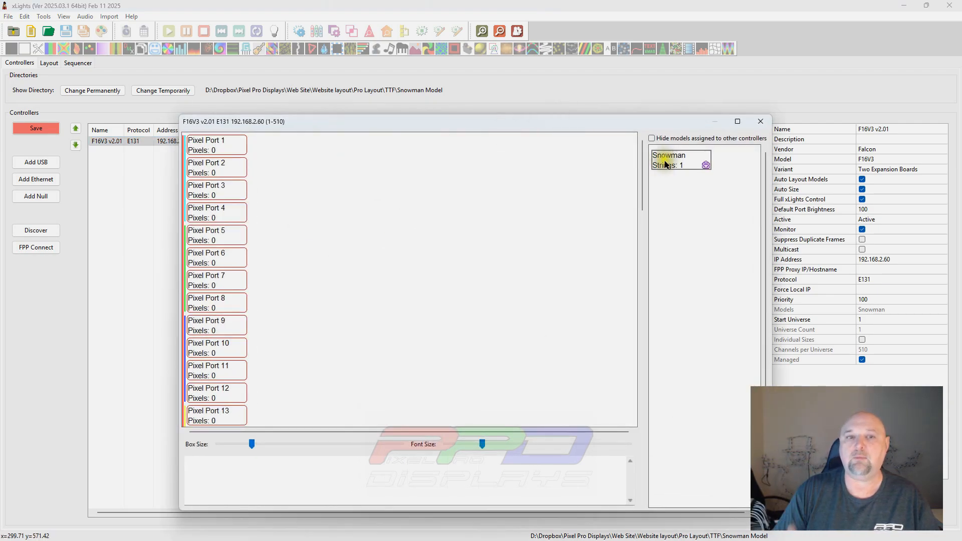
left_click_drag(666, 164, 266, 142)
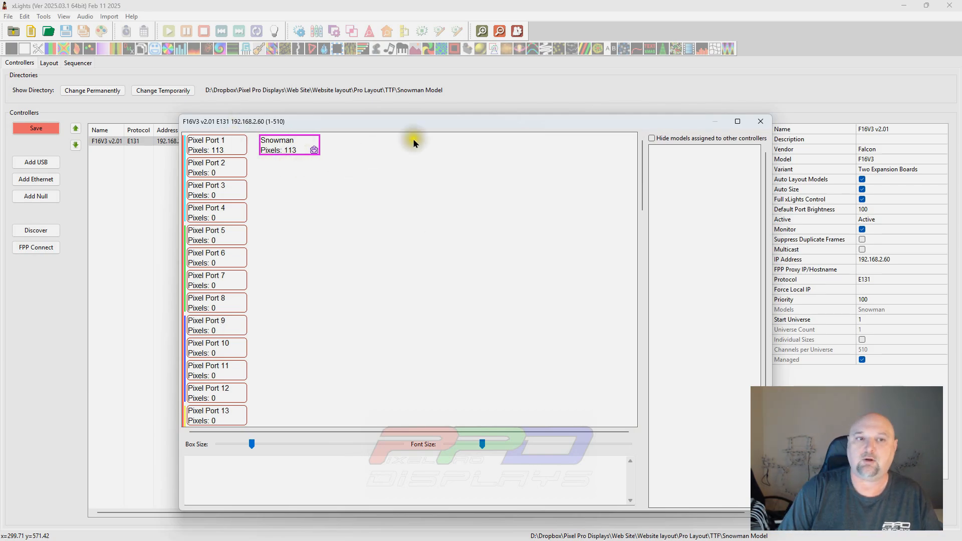
left_click(760, 121)
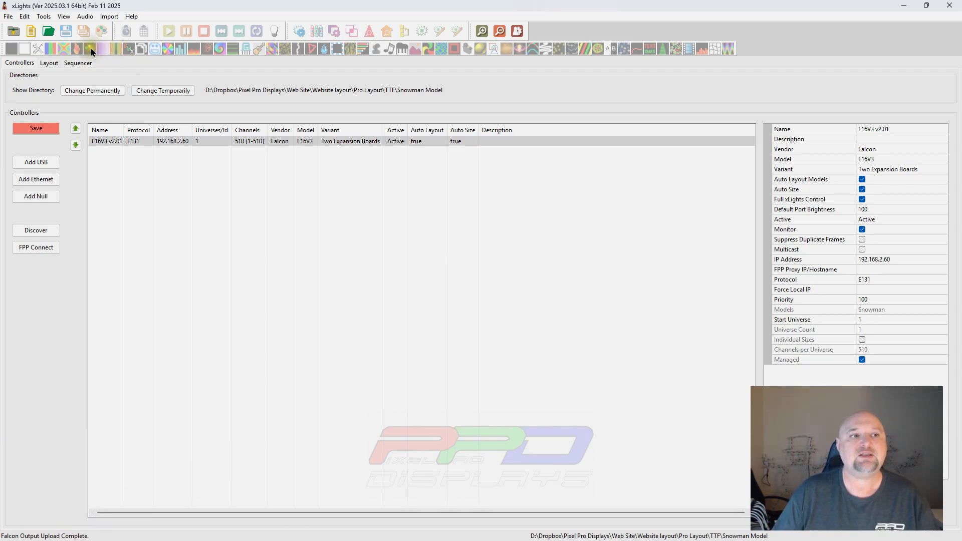
Step: Create a new animation sequence
left_click(31, 34)
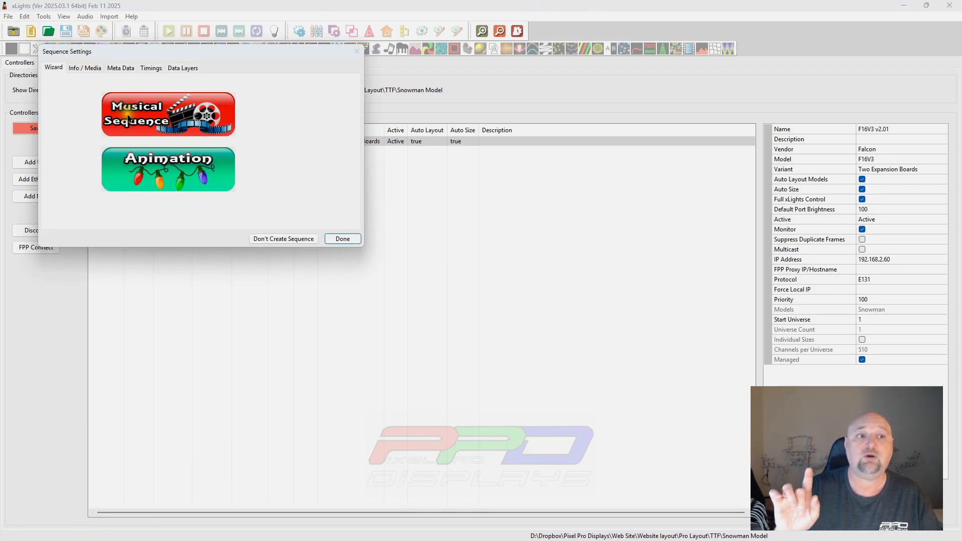
left_click(135, 193)
left_click(342, 257)
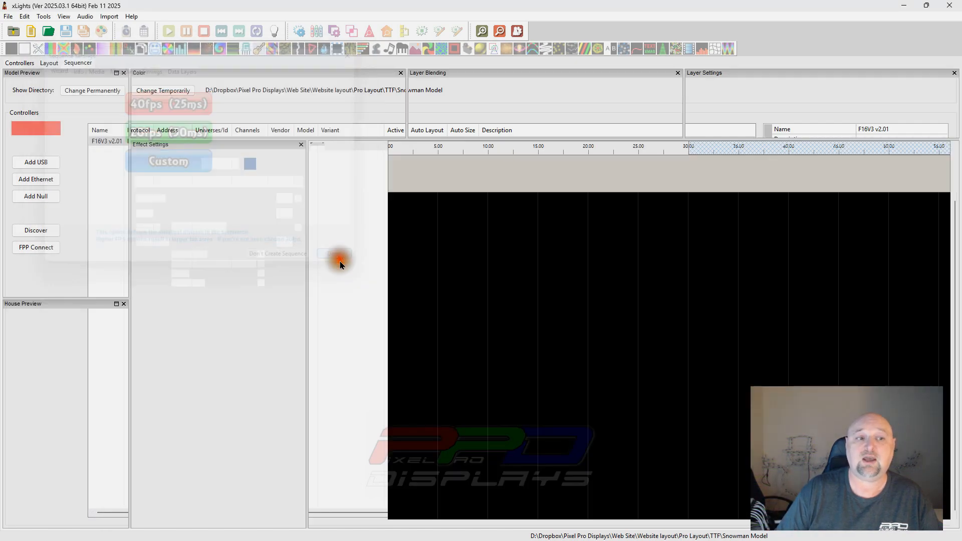
Step: Add a Bars effect to the Snowman from 0 to 12.2 seconds and turn on output to the lights
left_click(509, 169)
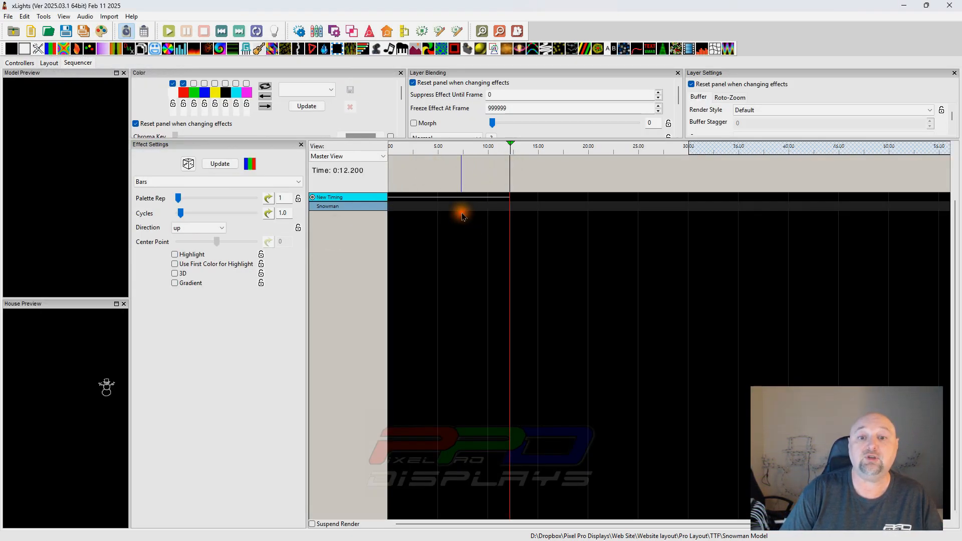
left_click(447, 198)
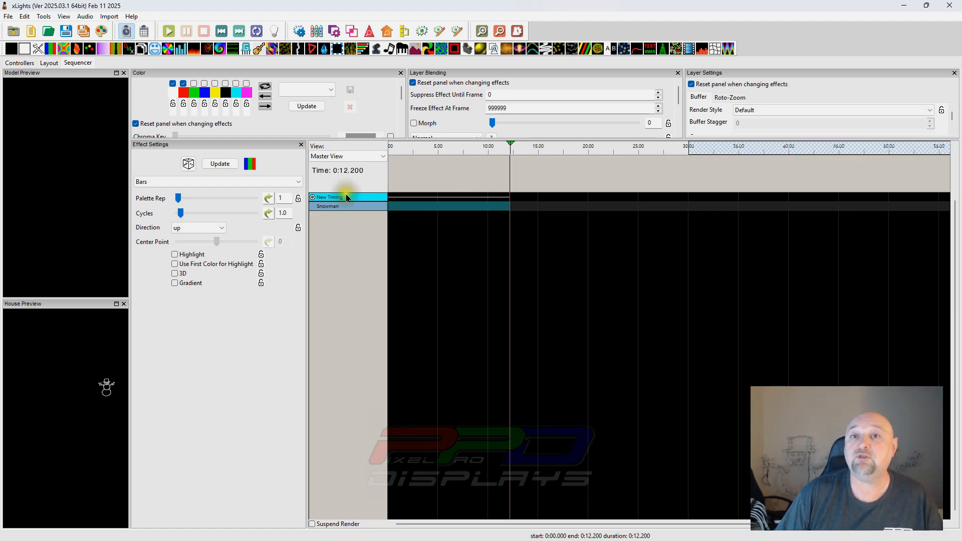
left_click(435, 214)
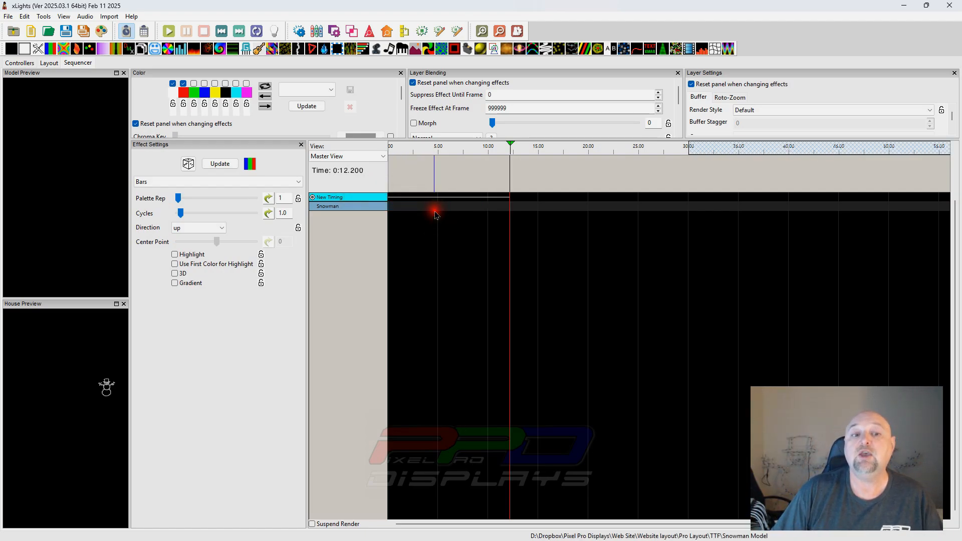
left_click(436, 211)
left_click(436, 210)
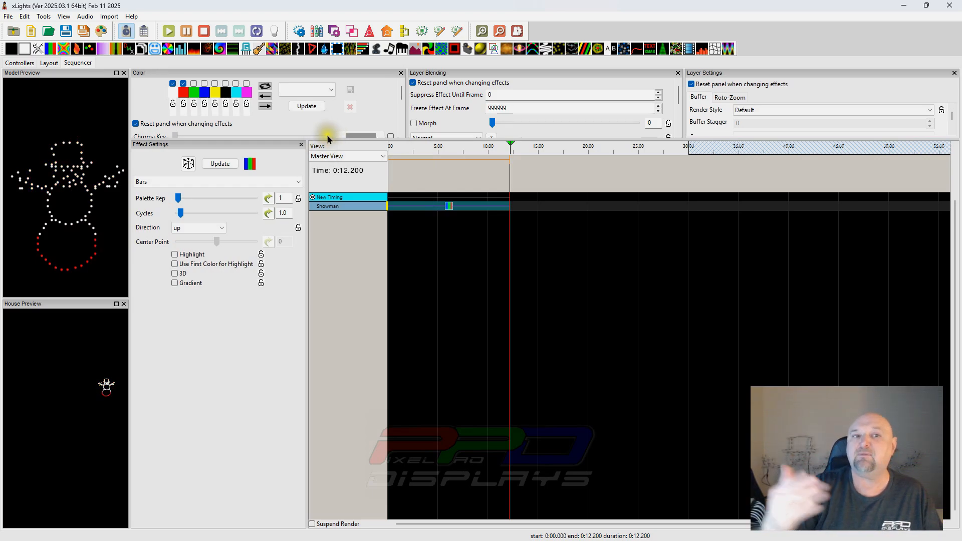
left_click(277, 32)
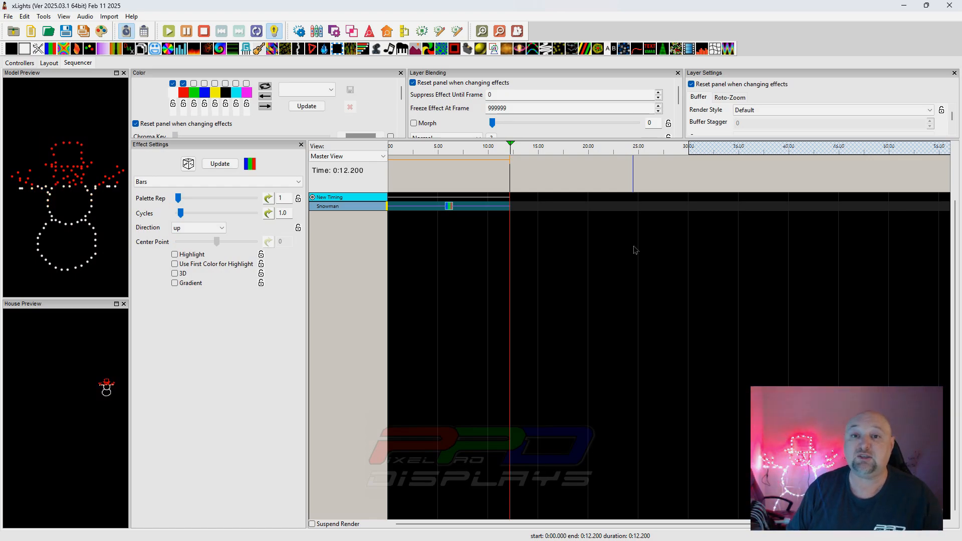
Step: Stop the sequence playback and turn off output to the lights
left_click(663, 296)
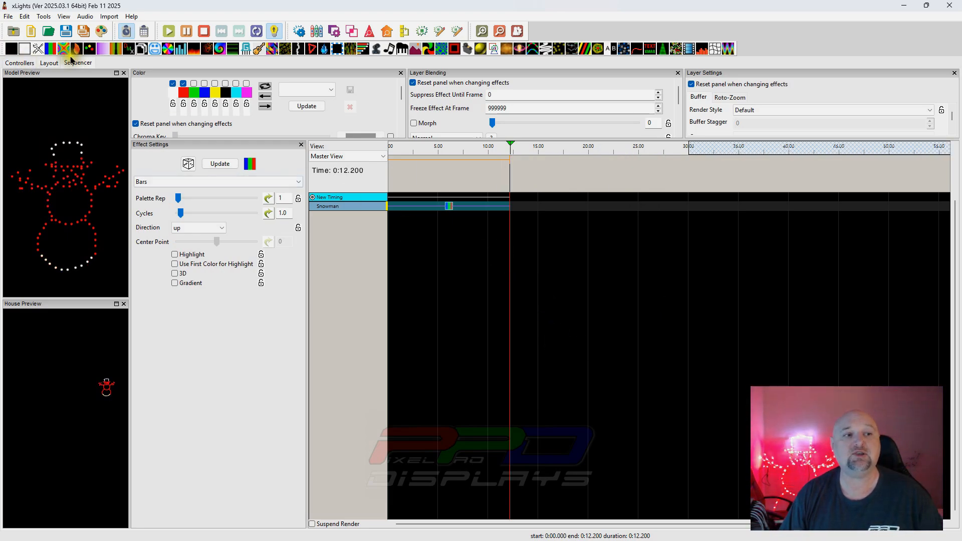
left_click(245, 48)
left_click_drag(245, 49, 479, 180)
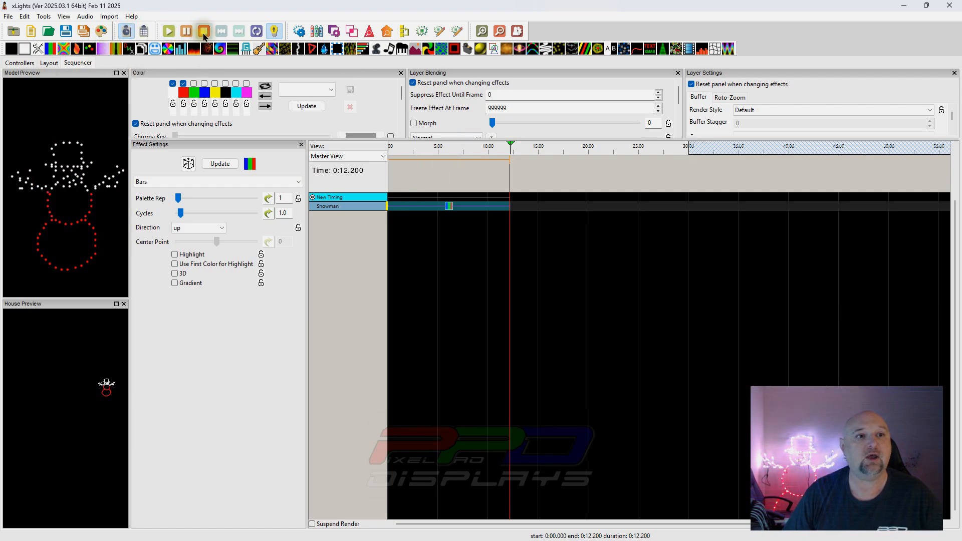
left_click(274, 31)
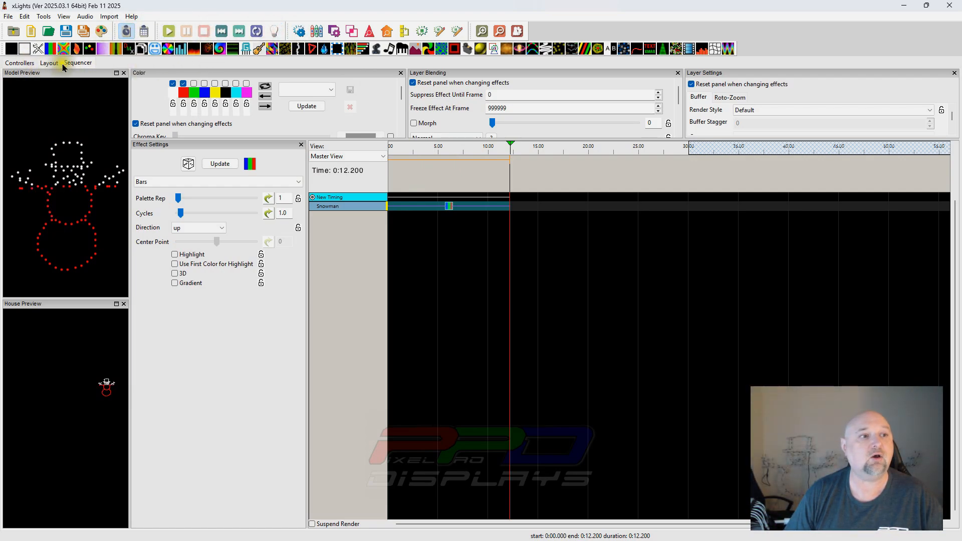
Step: Close the test sequence and discard its unsaved changes
left_click(20, 63)
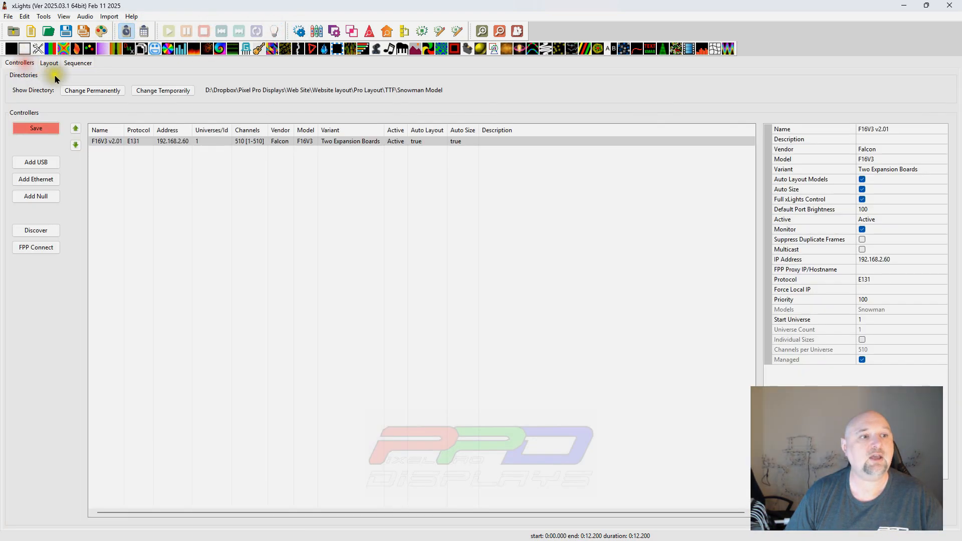
left_click(8, 16)
left_click(32, 86)
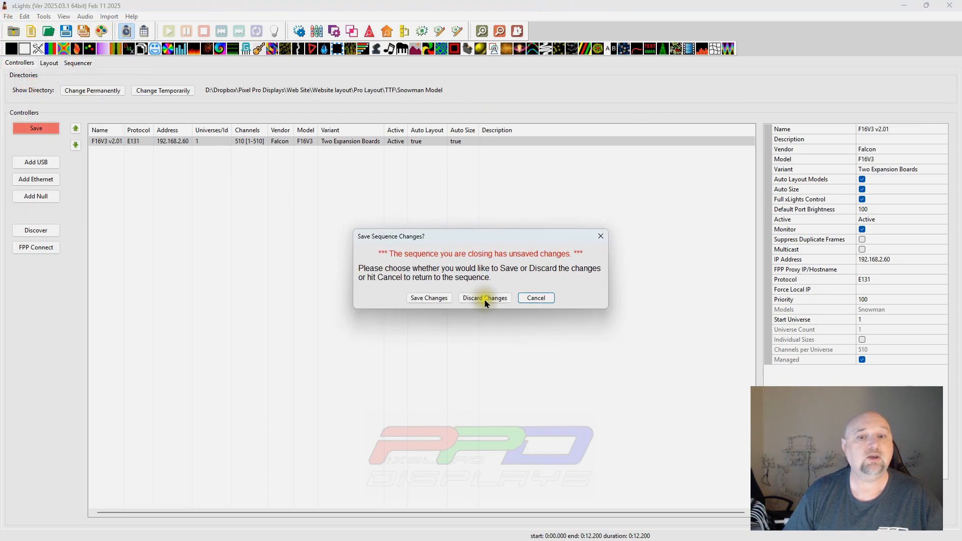
left_click(493, 301)
Step: Duplicate the Snowman model in the layout
left_click(49, 63)
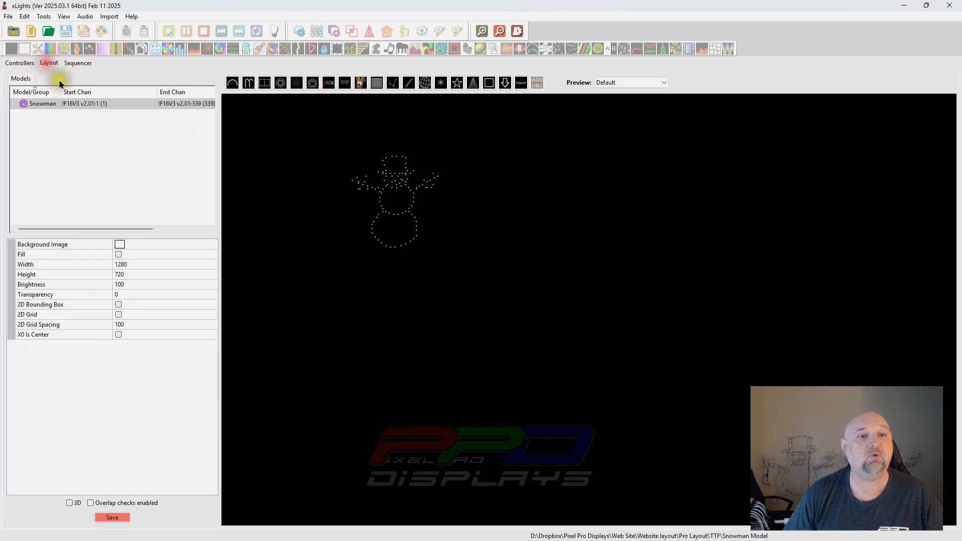
left_click(416, 222)
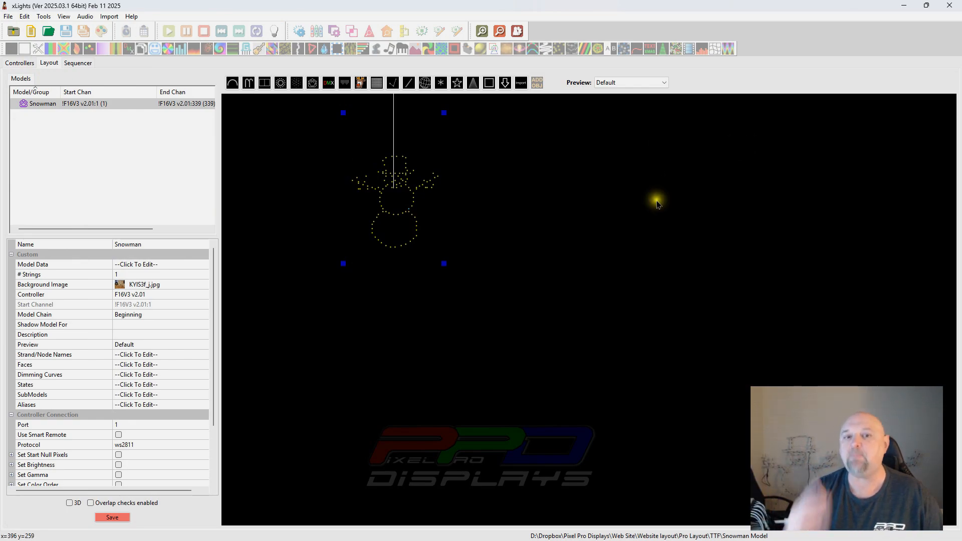
left_click(476, 224)
key("ctrl+v")
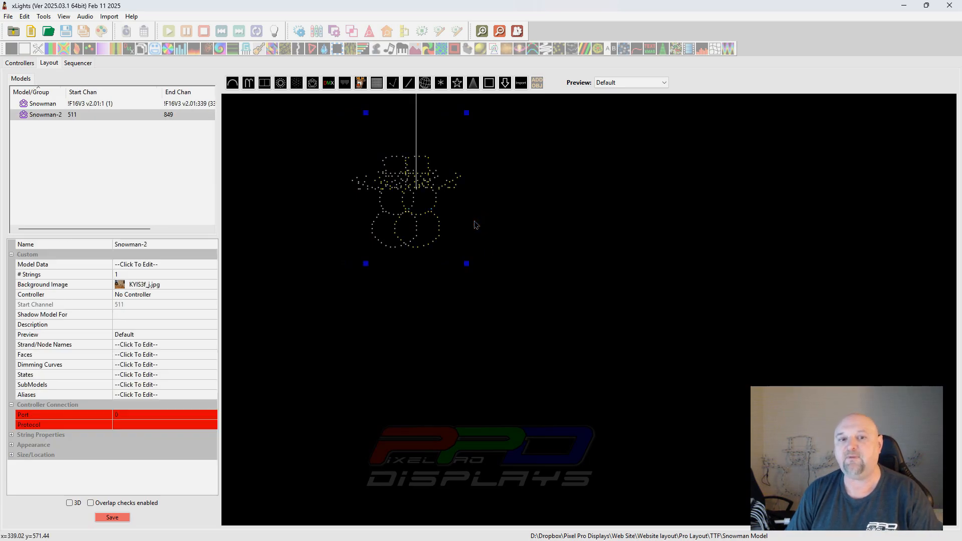
Step: Move the two overlapping snowmen apart so that they stand side by side in the layout
left_click_drag(431, 200, 364, 207)
left_click(54, 105)
left_click(43, 114)
left_click_drag(441, 204, 453, 206)
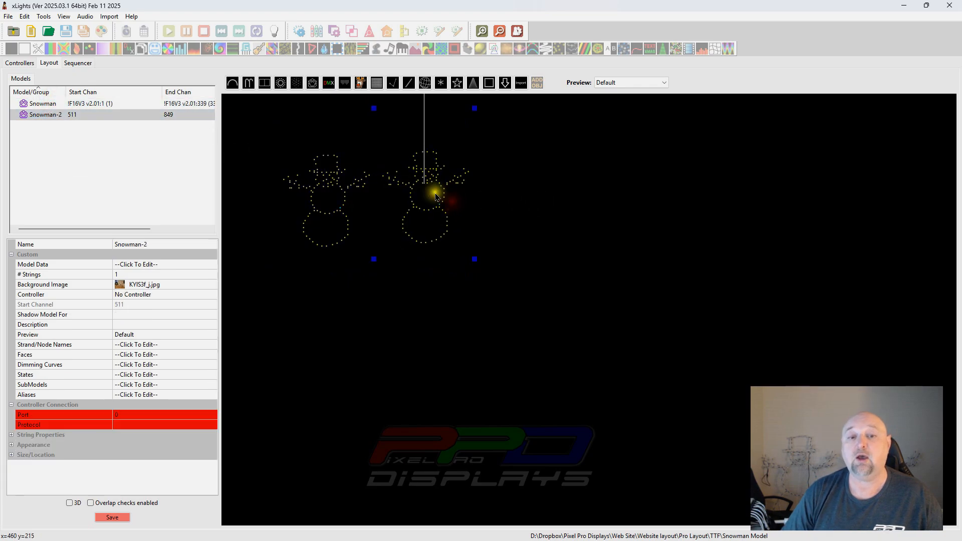
Step: Assign the duplicated snowman model to Pixel Port 2 of the F16V3 controller
left_click(20, 62)
double_click(221, 142)
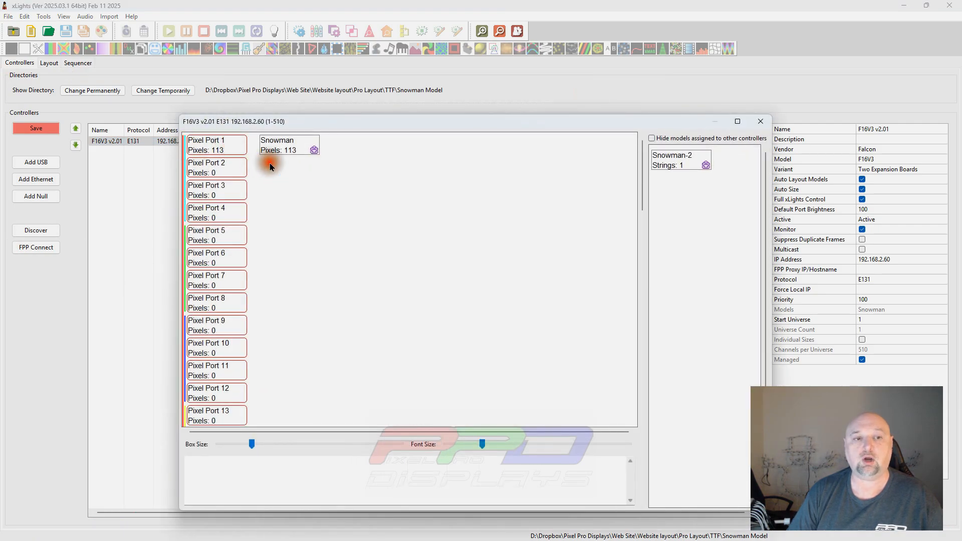
left_click_drag(684, 167, 295, 172)
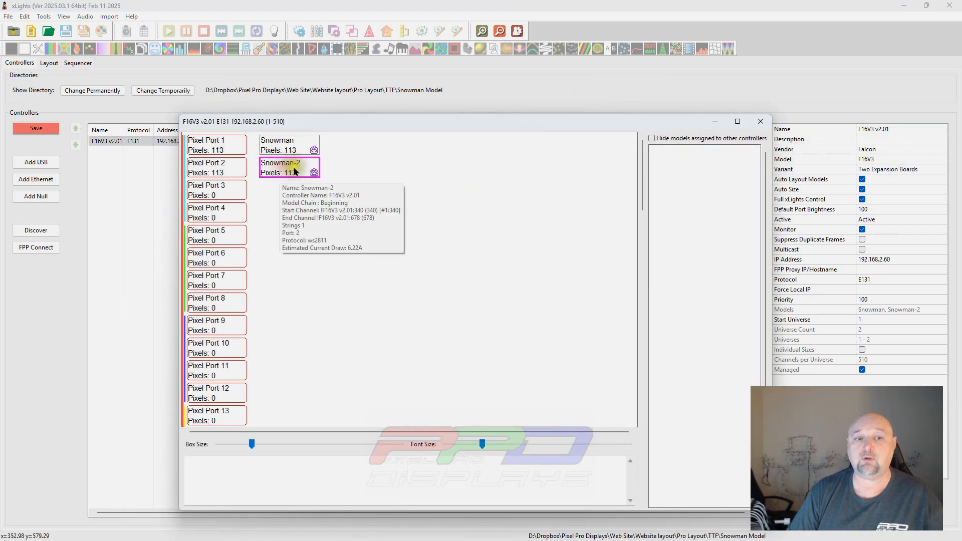
left_click(764, 120)
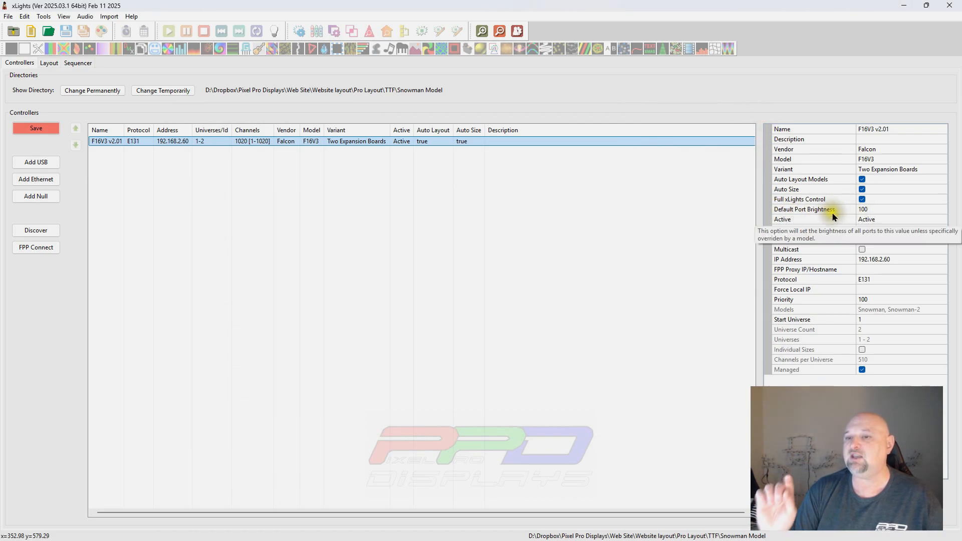
Step: Set the controller's Default Port Brightness to 30, then upload its outputs and save the controller setup
left_click(897, 210)
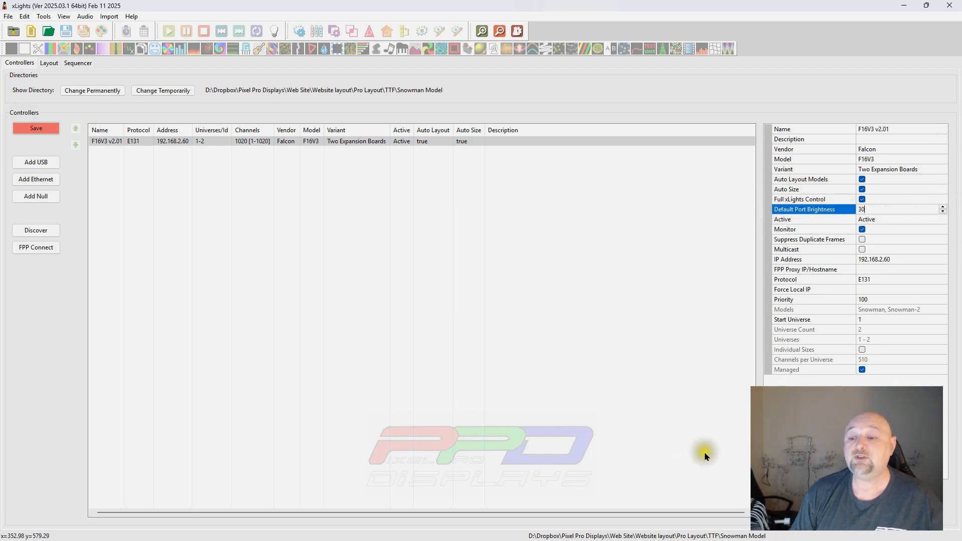
key("Return")
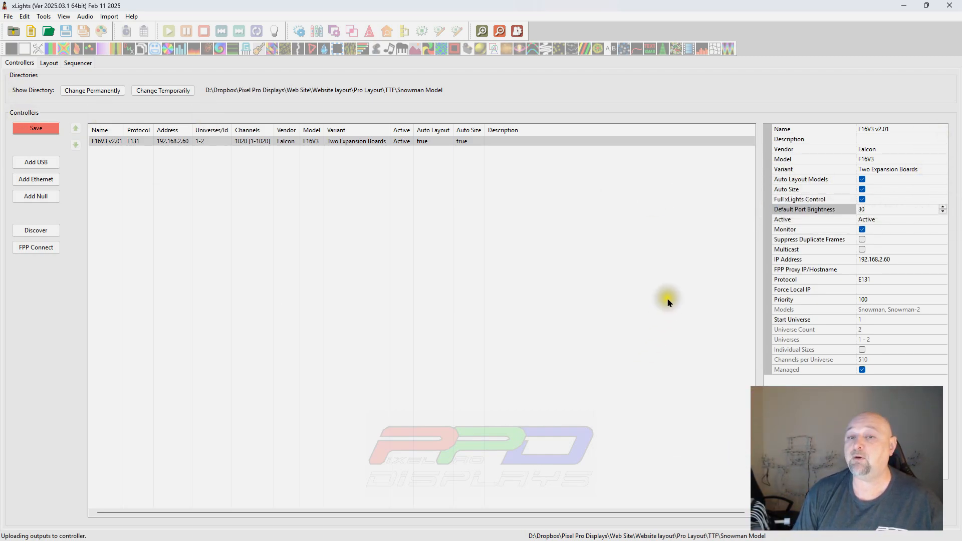
left_click(35, 128)
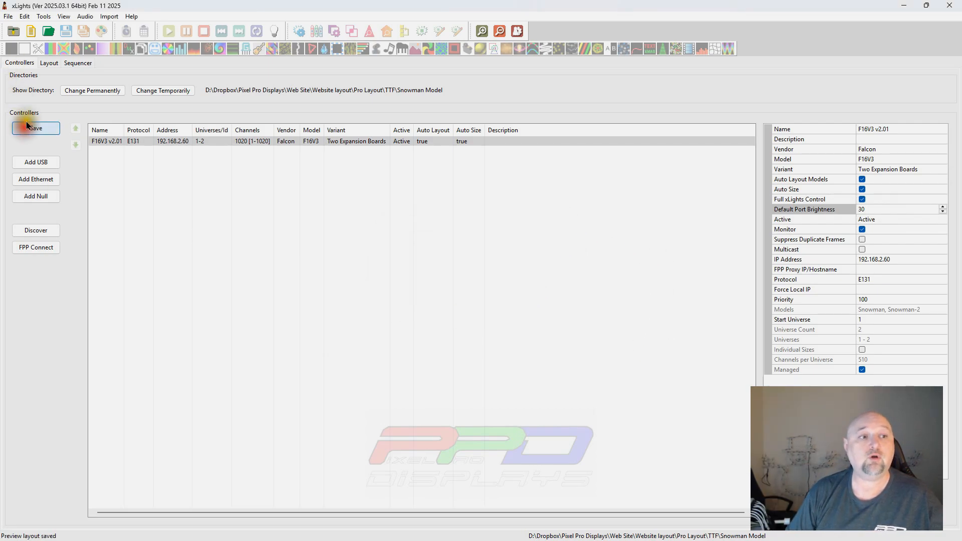
Step: Create a new animation sequence at 20fps (50ms) using the All Models view
left_click(31, 31)
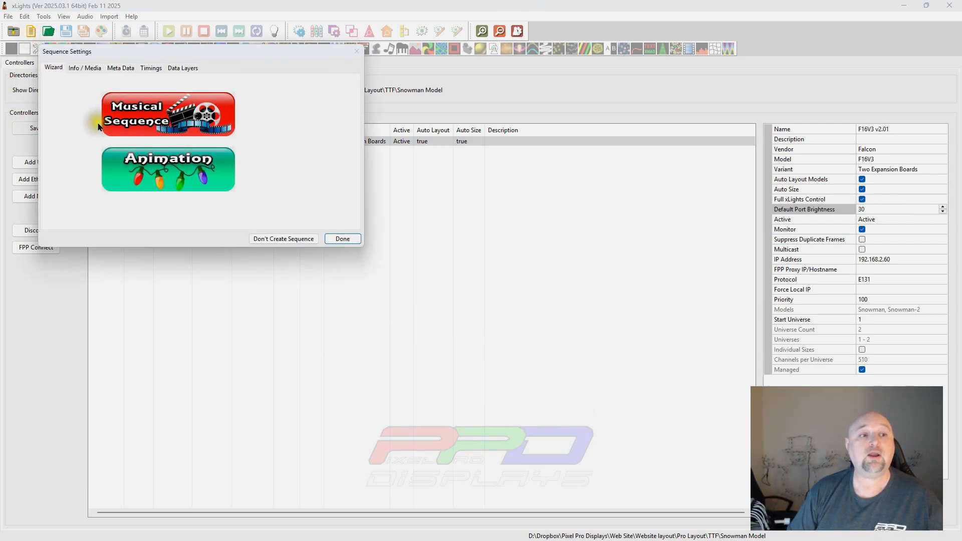
left_click(164, 179)
left_click(158, 134)
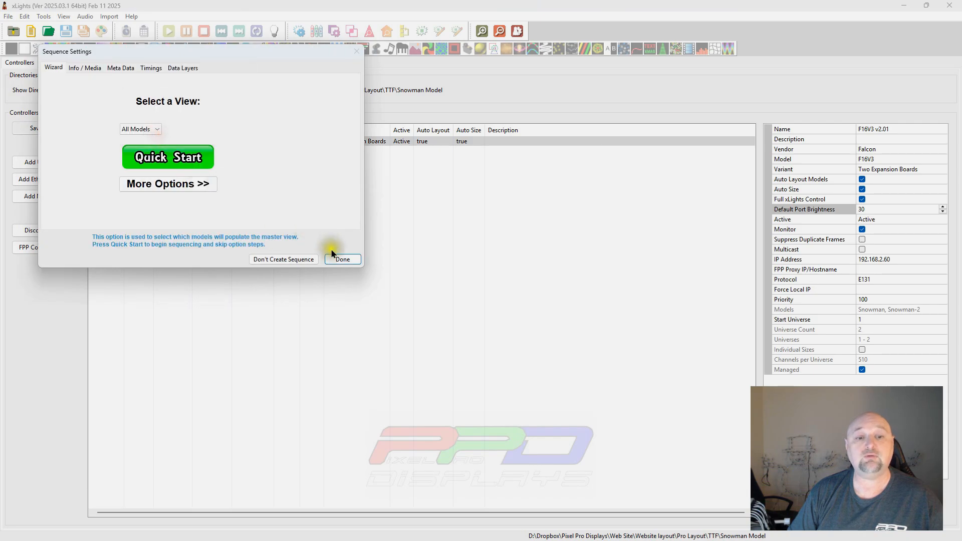
left_click(336, 258)
Step: Mark a timing section from 0 to 8.6 seconds in the sequence and turn on output to the lights
left_click(474, 170)
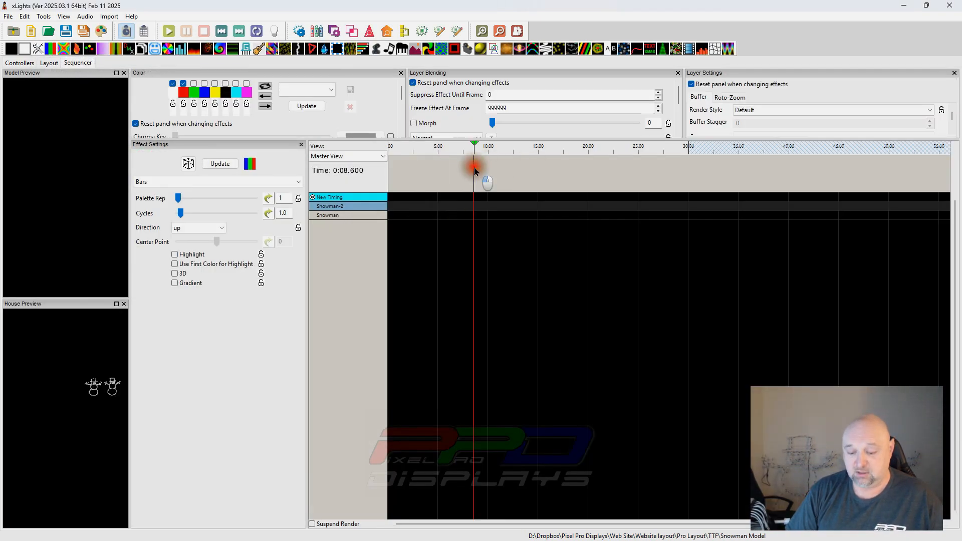
left_click(444, 206)
left_click(270, 32)
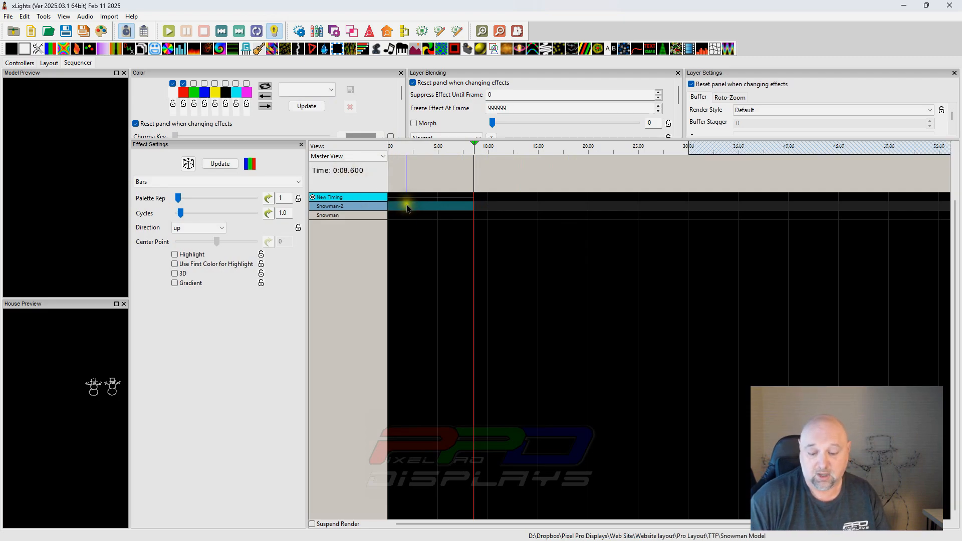
Step: Add a Bars effect to Snowman-2 over the timing section and set its direction to Left
key("b")
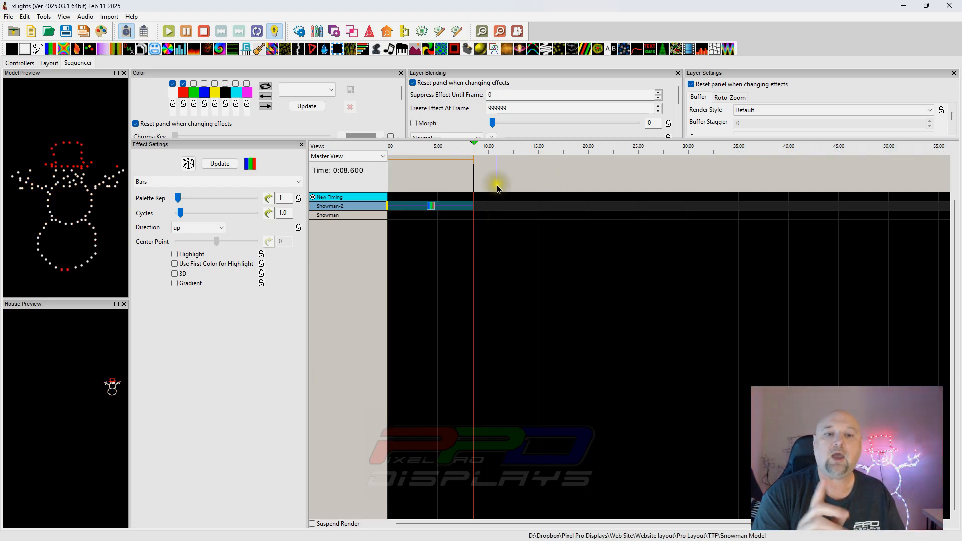
left_click(205, 228)
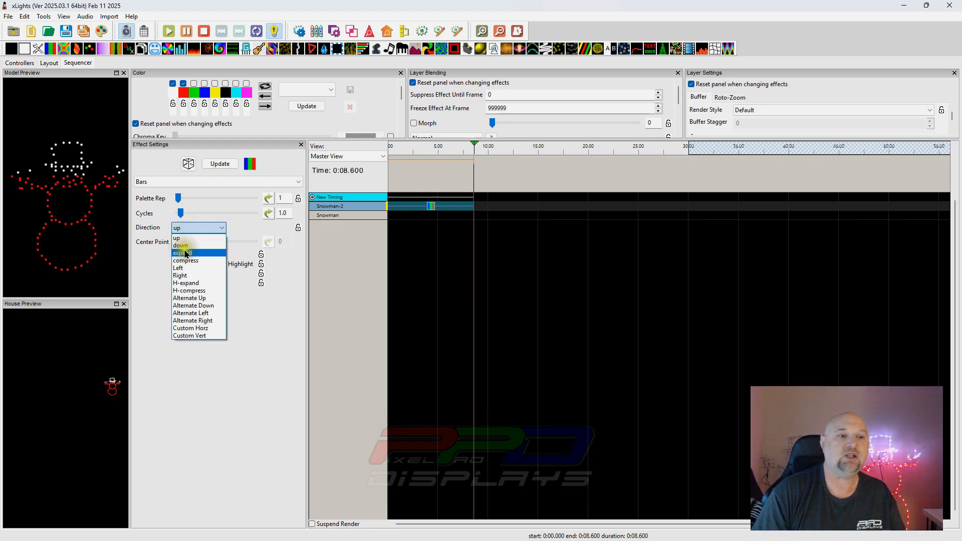
left_click(185, 269)
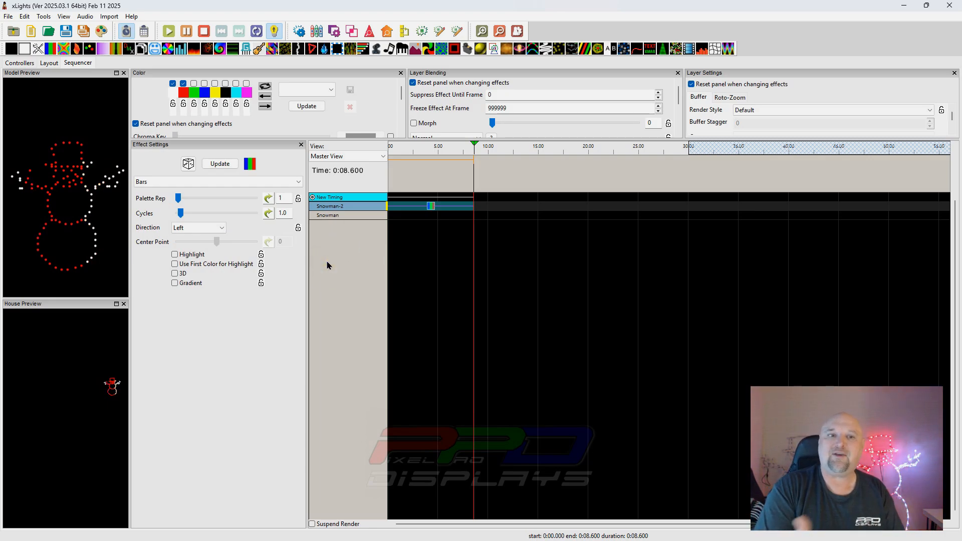
Step: Add a Pinwheel effect to the Snowman over the timing section with Thick set to 77 and green added to its colors
left_click_drag(429, 50, 430, 215)
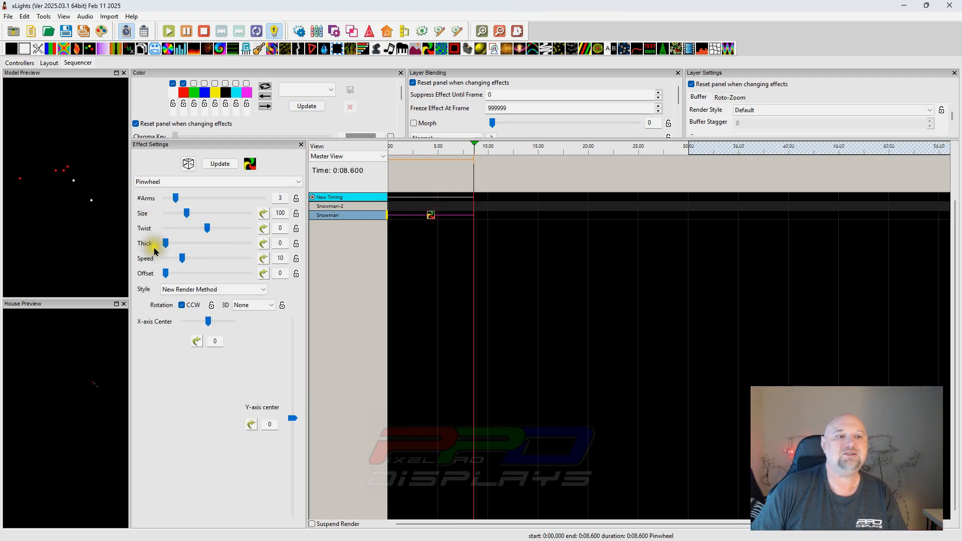
left_click_drag(166, 243, 229, 243)
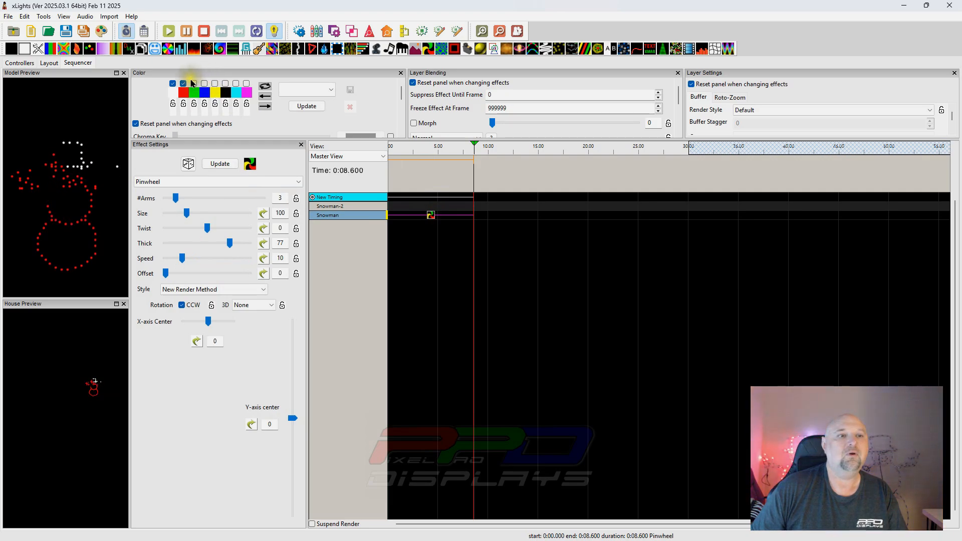
left_click(194, 84)
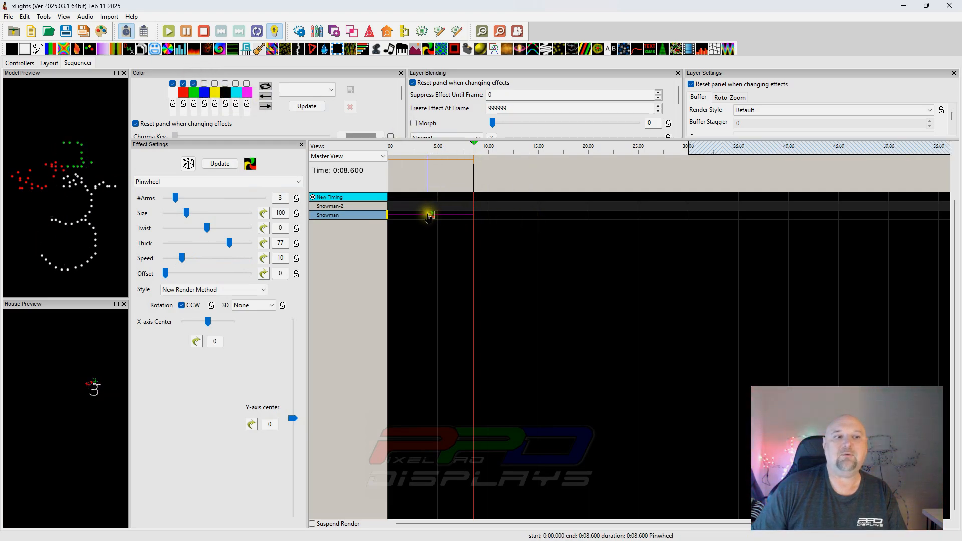
Step: Copy the Snowman's Pinwheel effect to the same timing section of Snowman-2
left_click(434, 200)
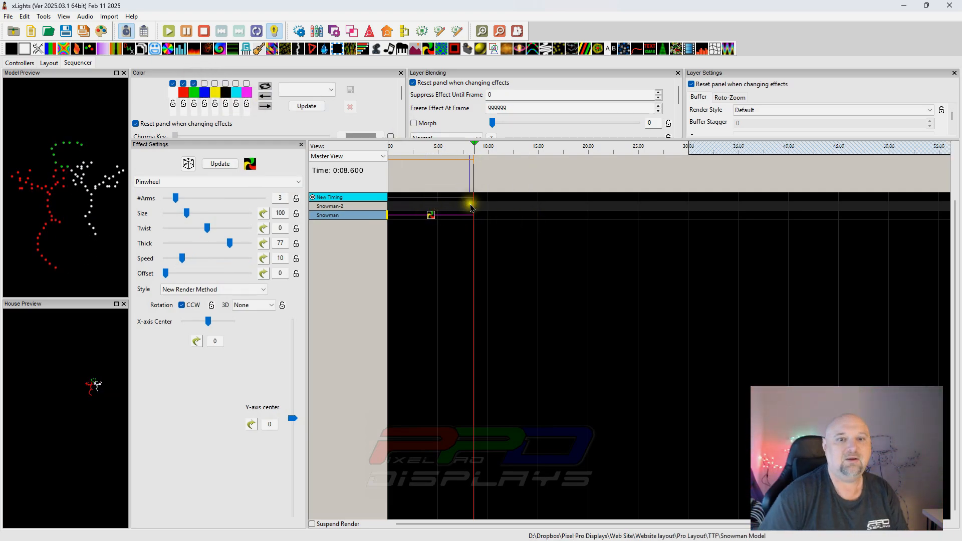
left_click(395, 205)
key("ctrl+v")
left_click(417, 227)
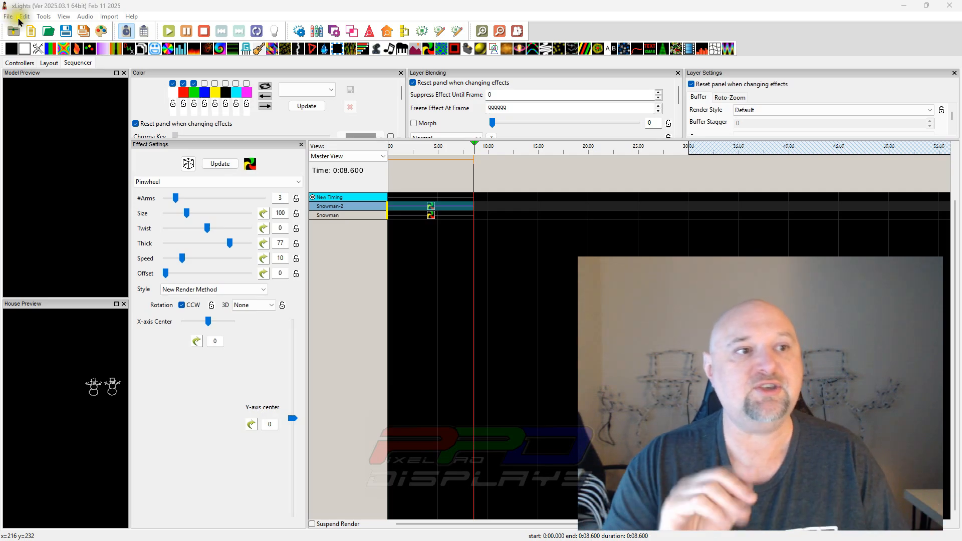
Step: Open the Snowman's model data from the layout
left_click(49, 62)
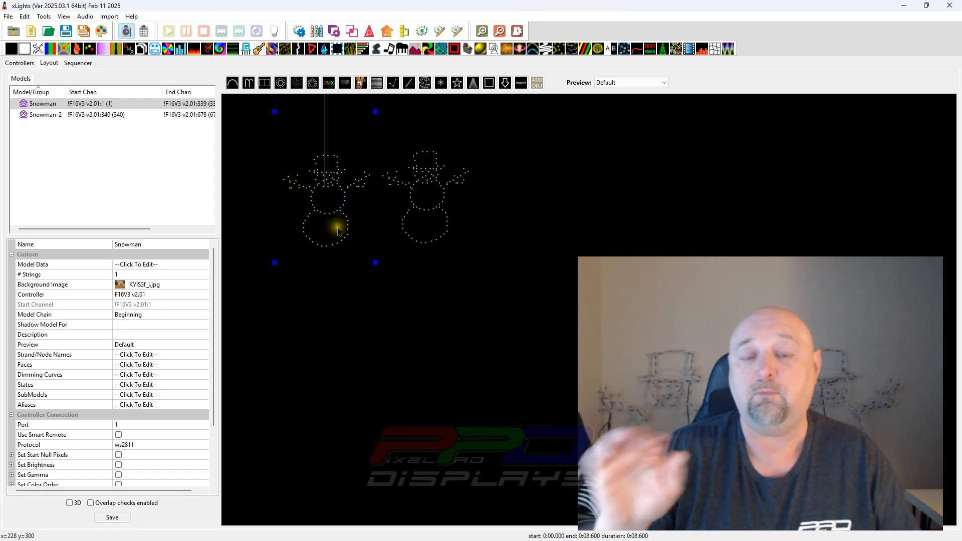
left_click(203, 264)
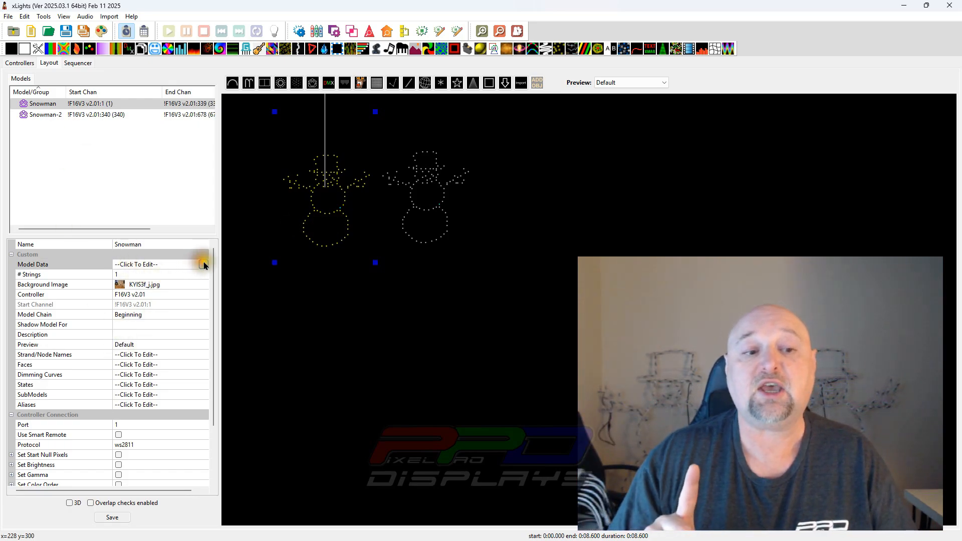
left_click(204, 264)
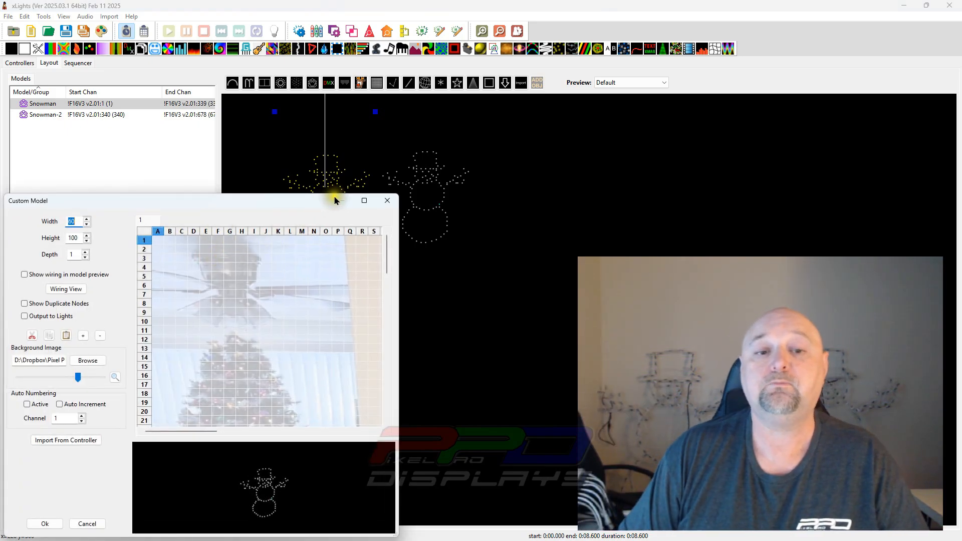
Step: Maximize the custom model editor and fade the background image out completely behind the node grid
left_click(365, 201)
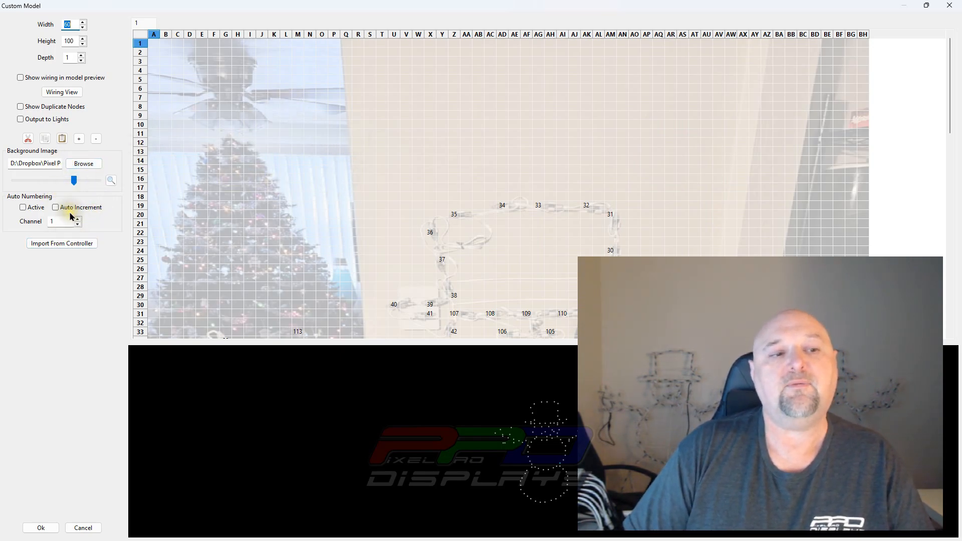
scroll(473, 206, "down", 5)
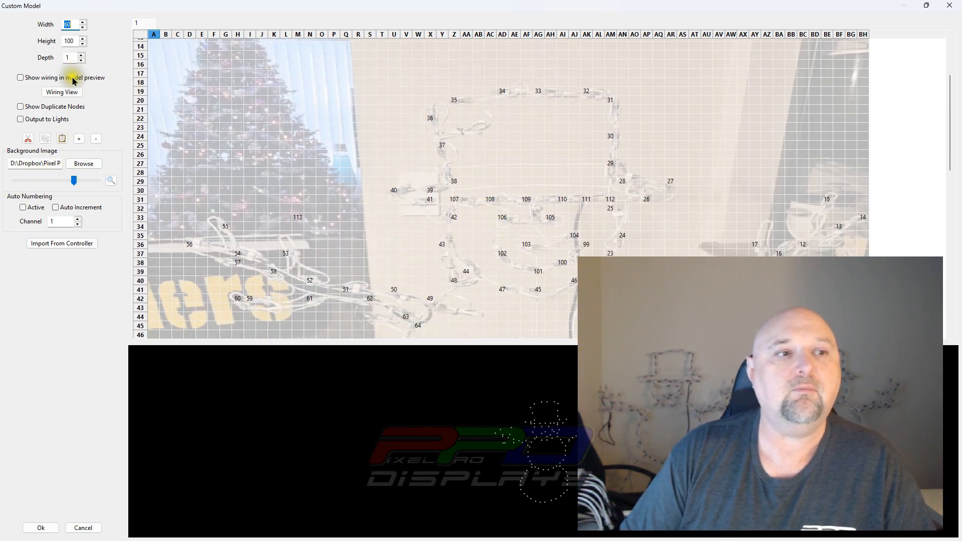
left_click_drag(75, 182, 120, 180)
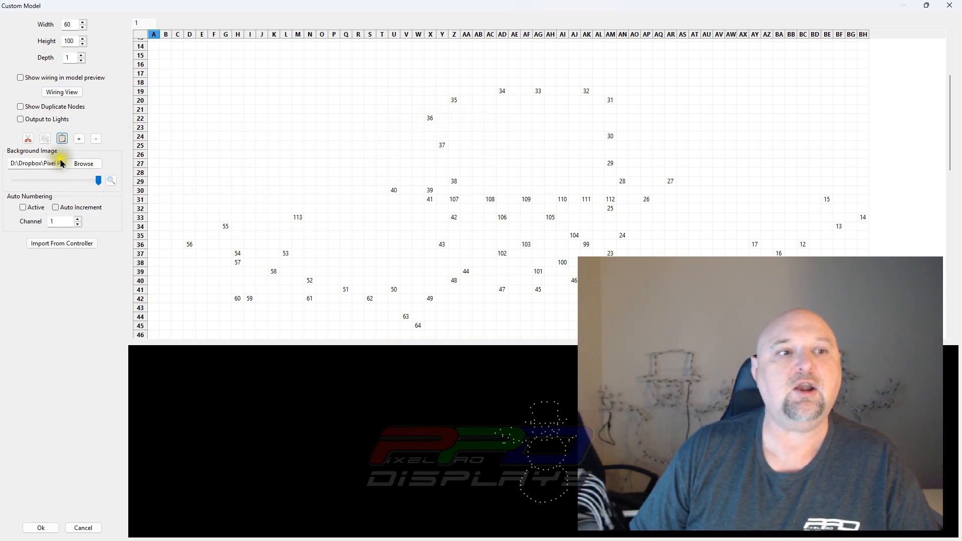
Step: Turn on Output to Lights and select nodes 34 and 35 in the grid to identify their physical pixels
left_click(20, 120)
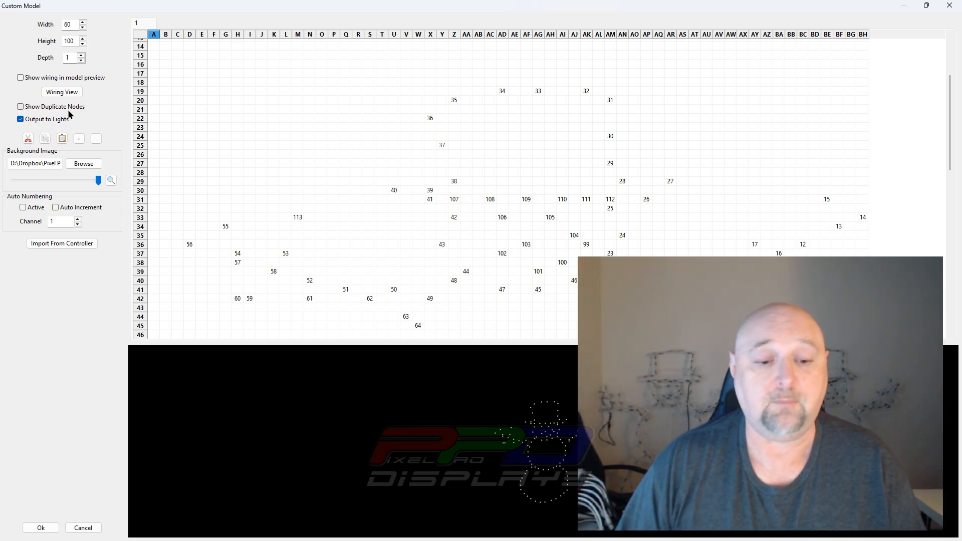
left_click(502, 91)
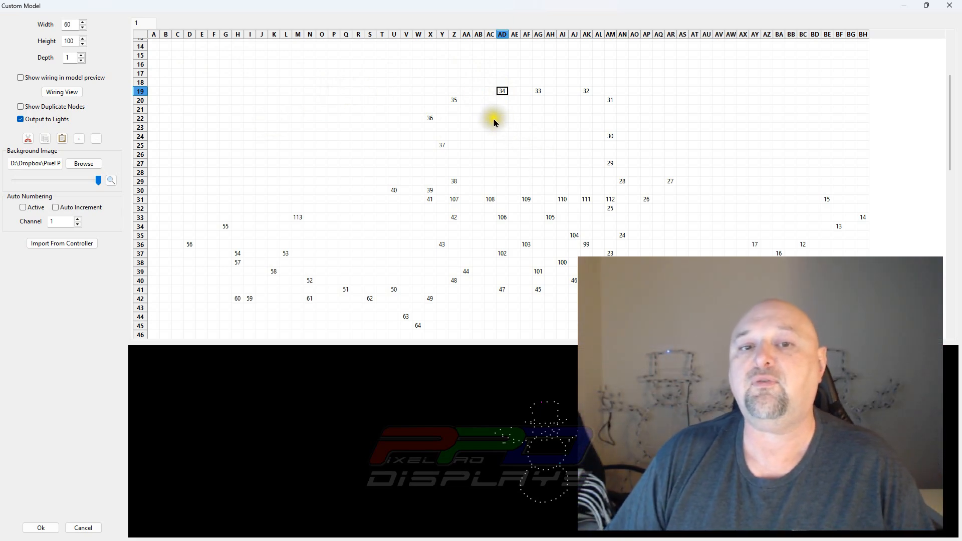
left_click(454, 99)
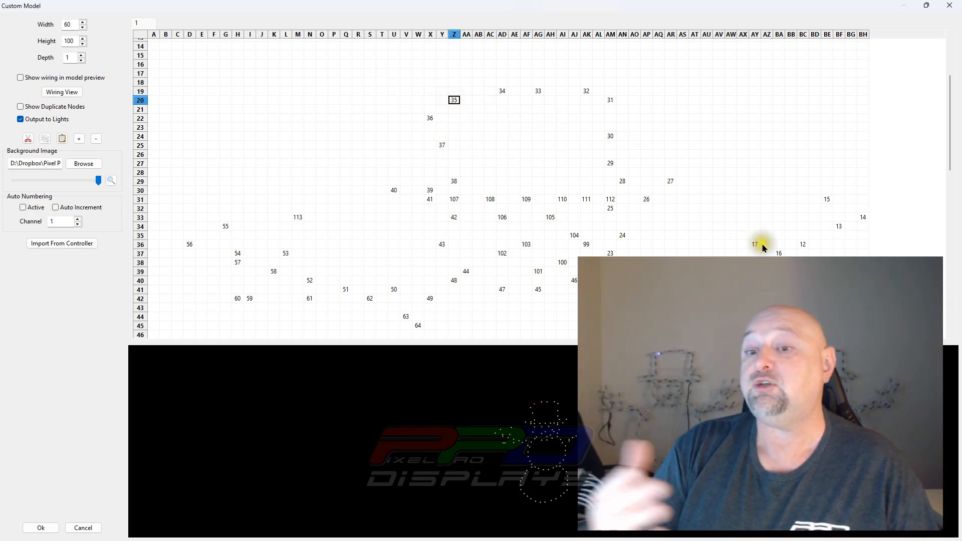
scroll(680, 248, "down", 4)
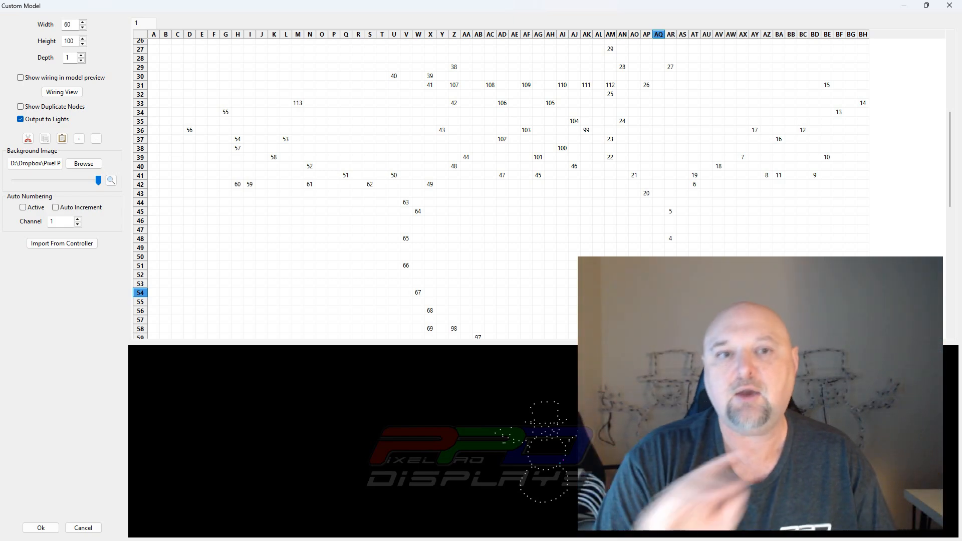
scroll(356, 140, "up", 5)
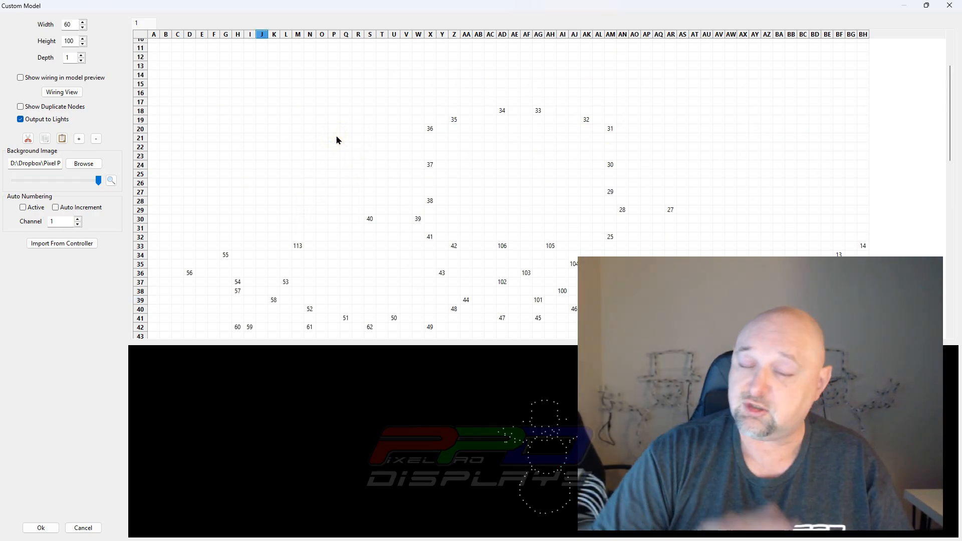
Step: Highlight the unused rows above the snowman's hat in the grid and accept the custom model edits
left_click(309, 122)
right_click(309, 126)
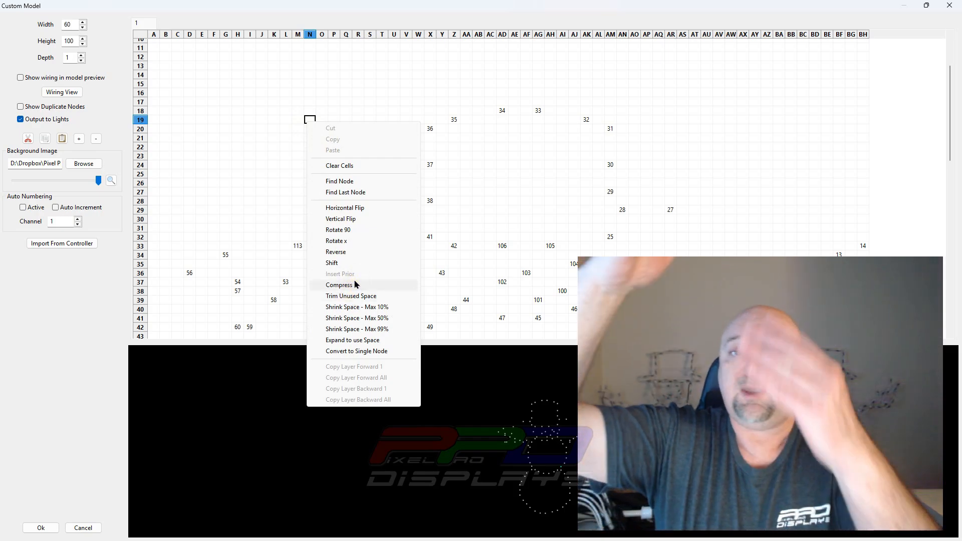
left_click(525, 94)
scroll(521, 90, "up", 3)
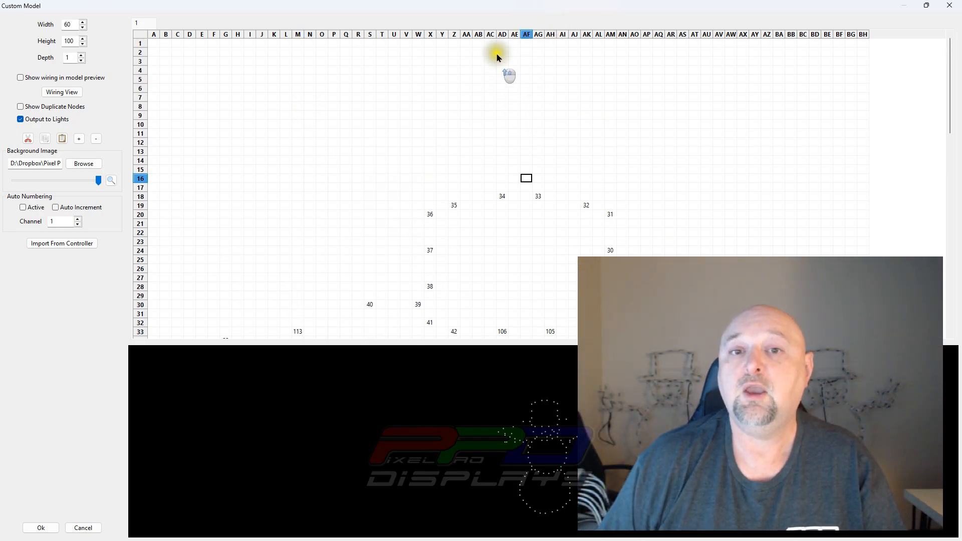
left_click_drag(513, 47, 510, 188)
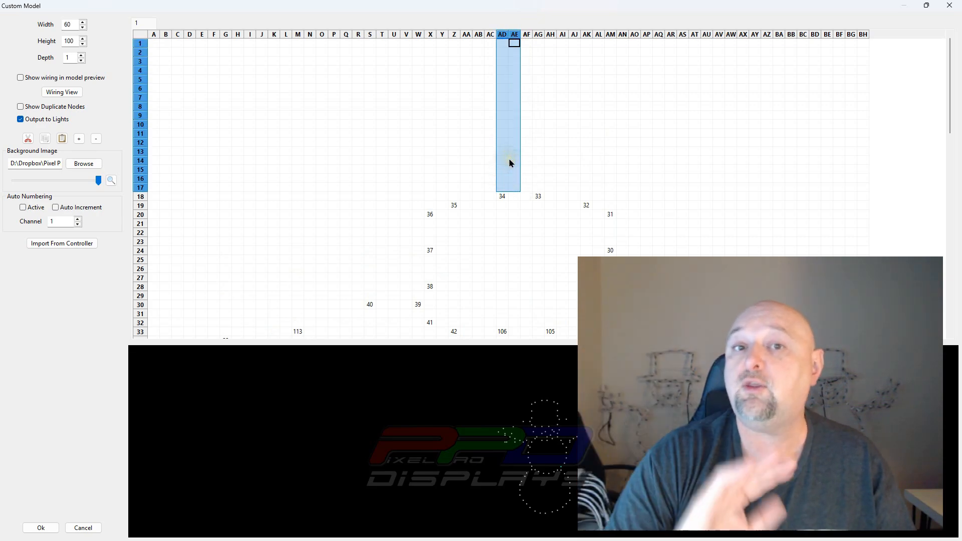
left_click_drag(151, 45, 868, 109)
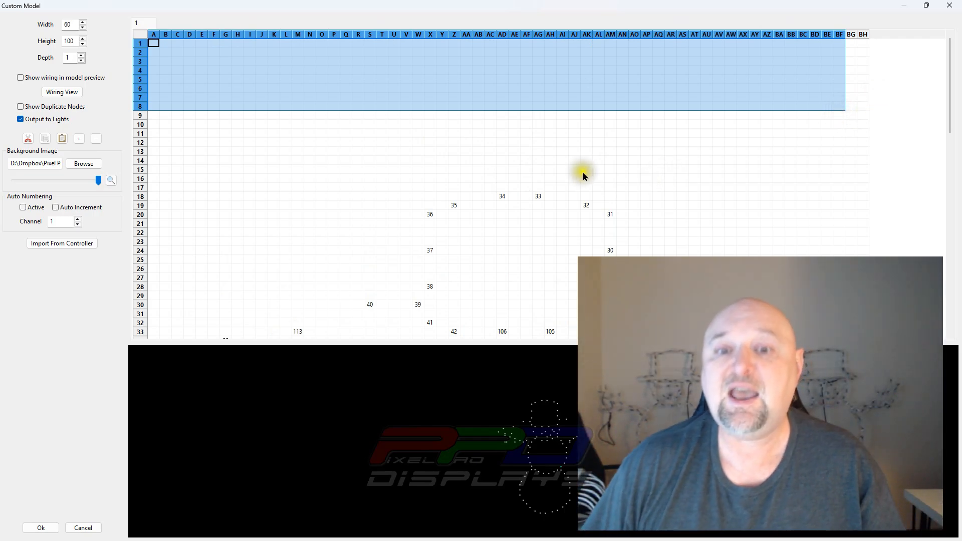
left_click(40, 528)
Step: Preview Snowman-2's Pinwheel effect in the sequencer
left_click(338, 203)
left_click(77, 63)
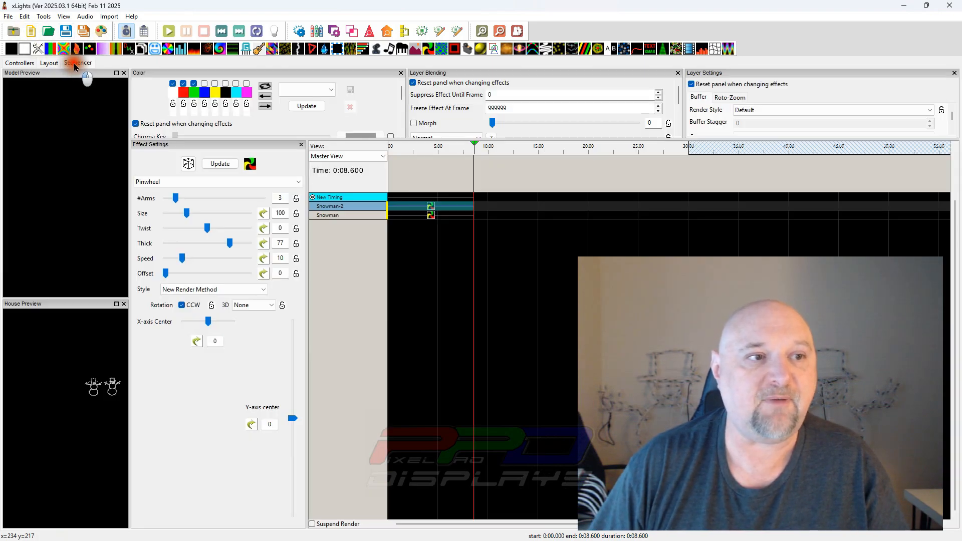
left_click(431, 207)
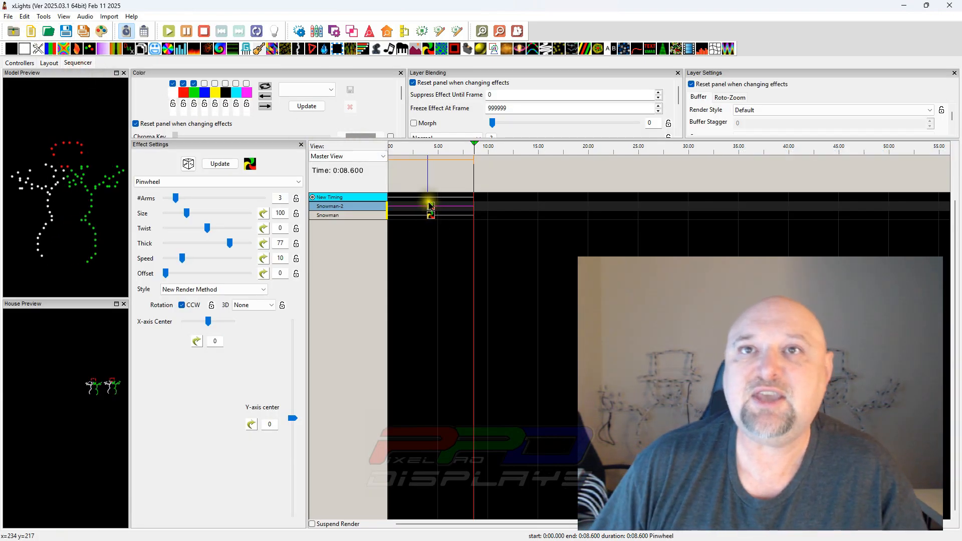
left_click(306, 164)
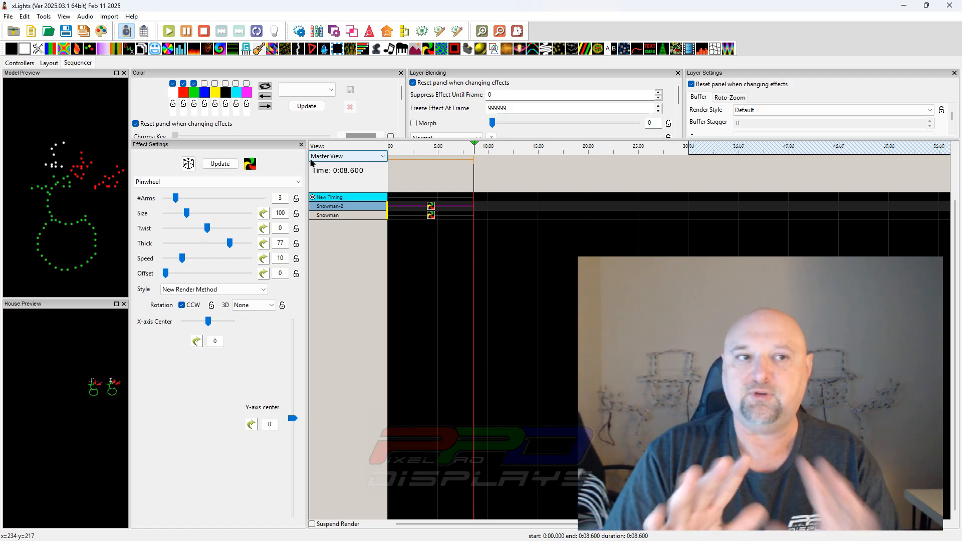
Step: Reopen the Snowman's model data from the layout, maximize the editor and trim the unused space from the grid
left_click(49, 63)
right_click(333, 209)
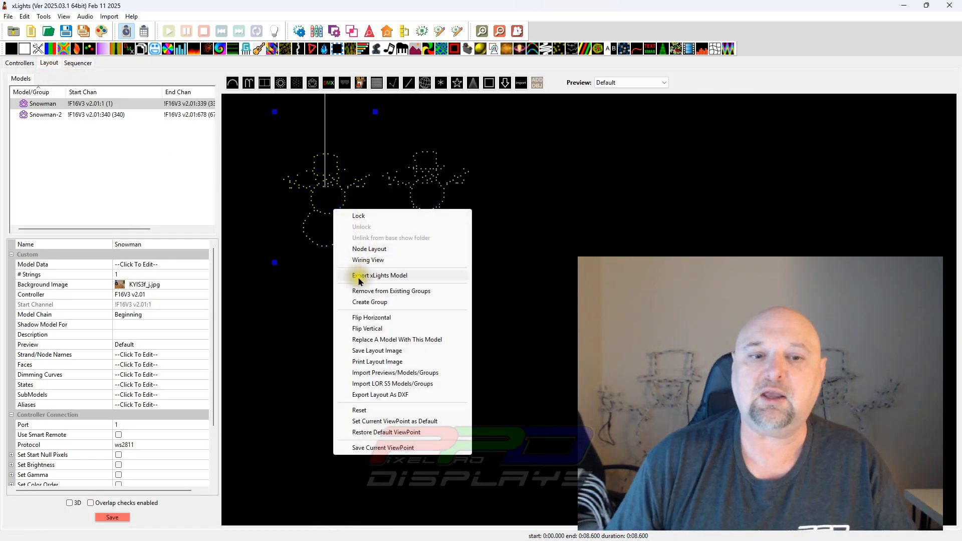
left_click(203, 264)
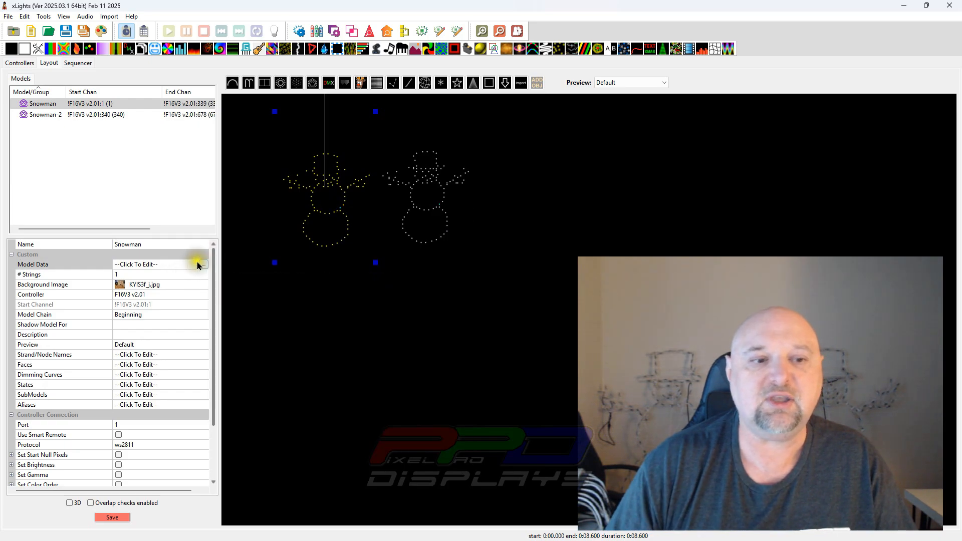
left_click(202, 267)
left_click(365, 201)
right_click(382, 89)
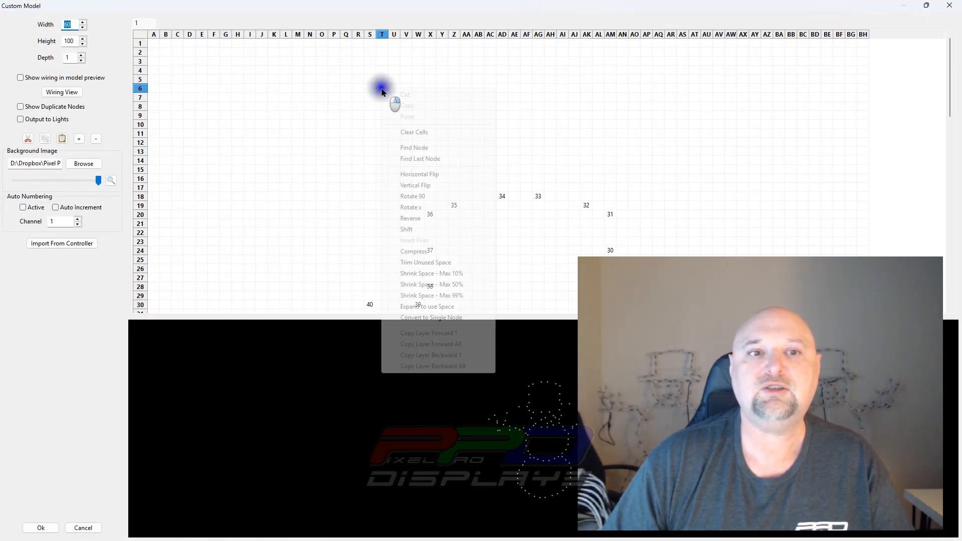
left_click(407, 263)
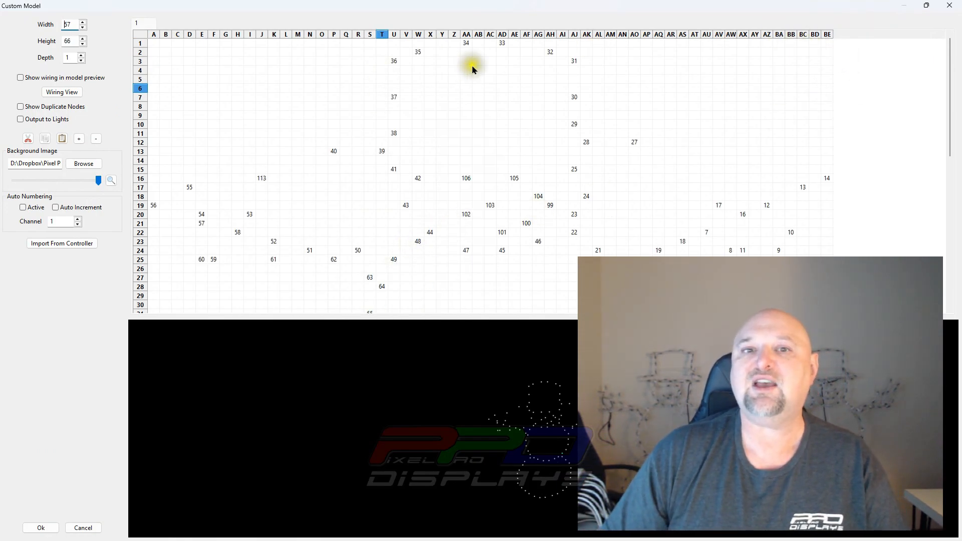
Step: Check the trimmed grid down to its last row and its width and height, and accept the model
scroll(373, 138, "down", 5)
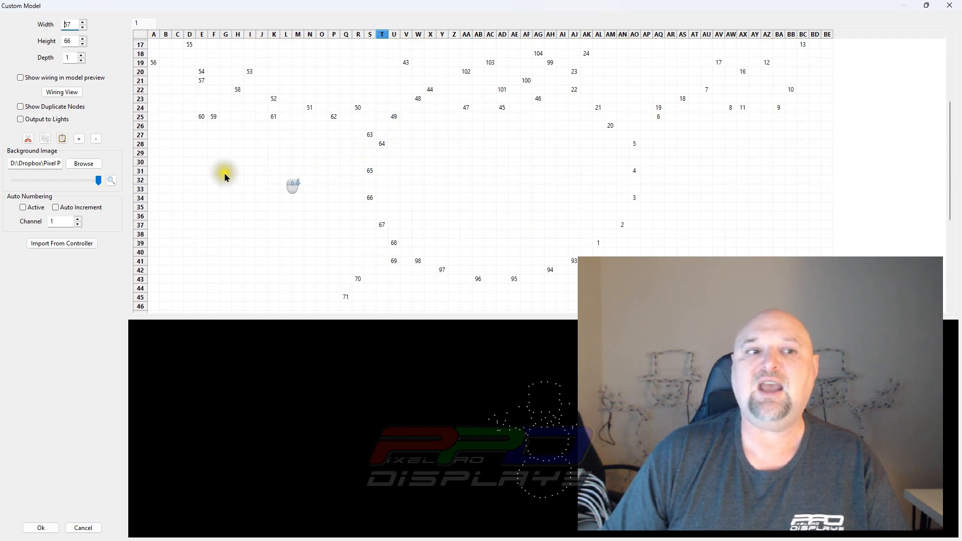
scroll(165, 273, "down", 7)
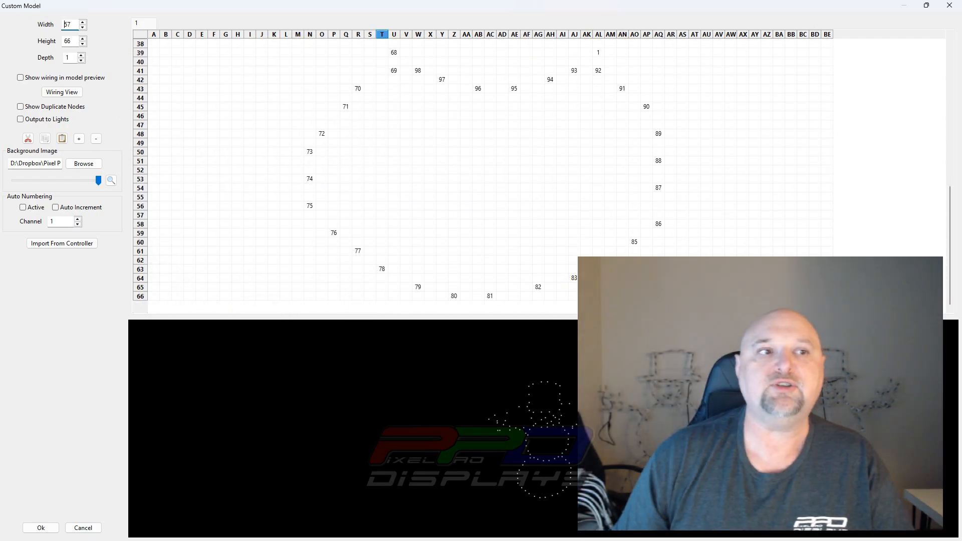
left_click(73, 23)
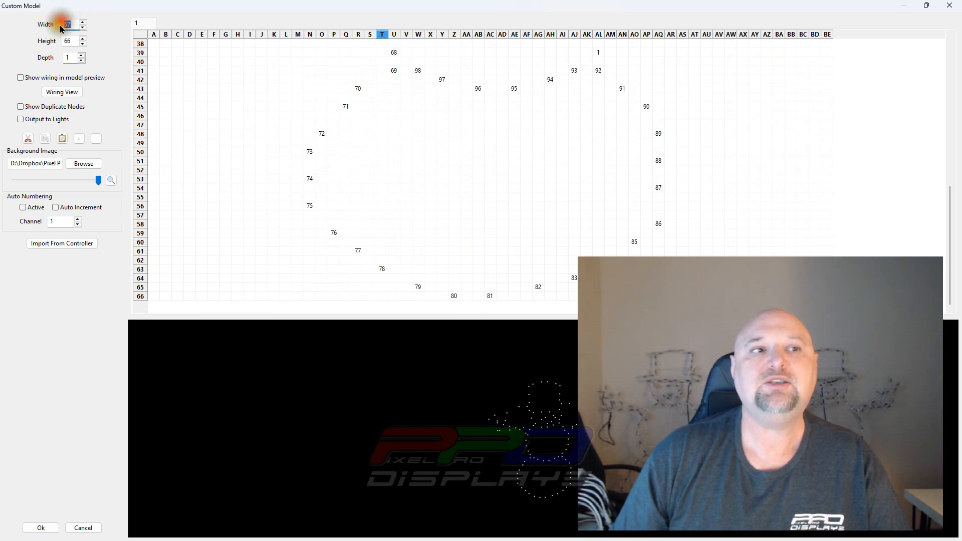
left_click(71, 43)
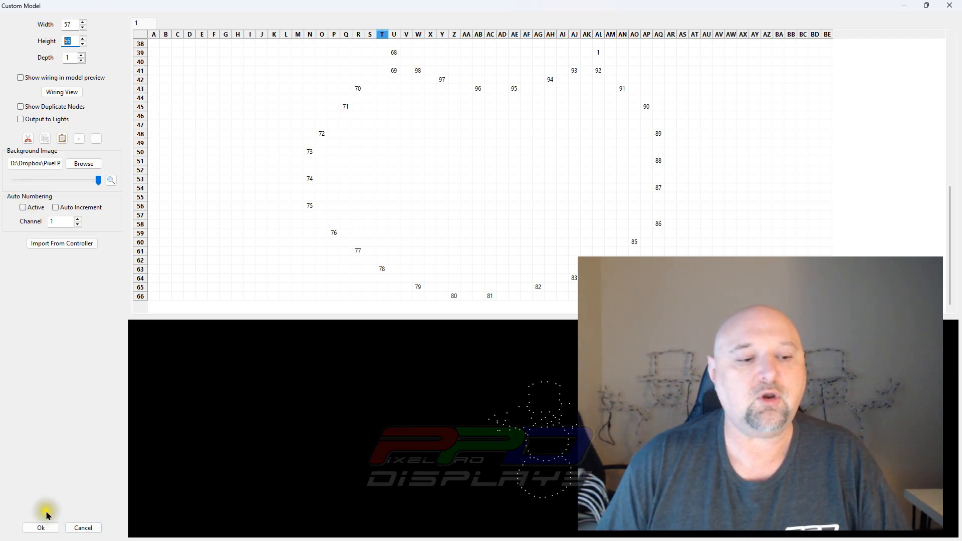
left_click(42, 530)
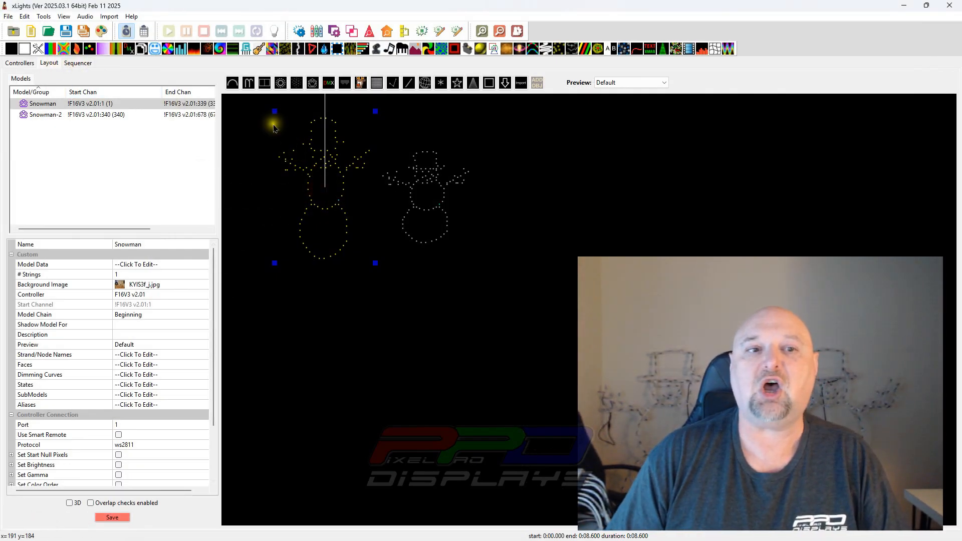
Step: Resize the Snowman in the layout to about the size of Snowman-2 and align it beside that model
left_click_drag(273, 114, 274, 161)
left_click(333, 251)
left_click_drag(333, 251, 342, 232)
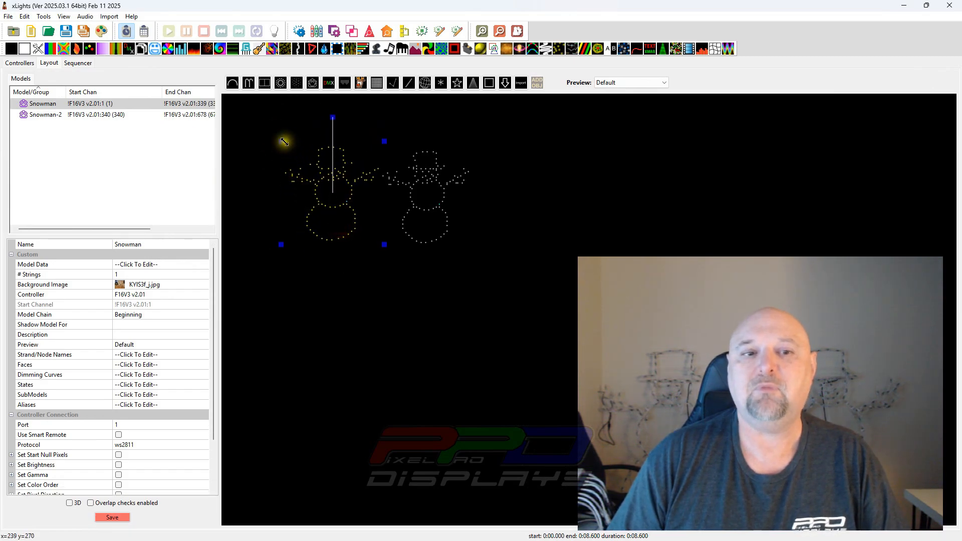
left_click_drag(283, 142, 285, 144)
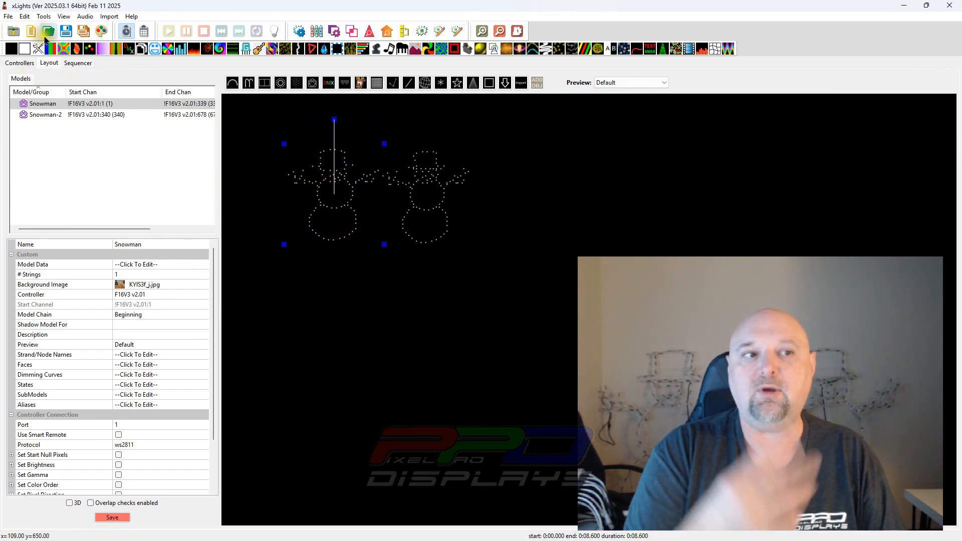
Step: Preview the Pinwheel effects on Snowman-2 and the Snowman in the sequencer to compare the trimmed model
left_click(78, 64)
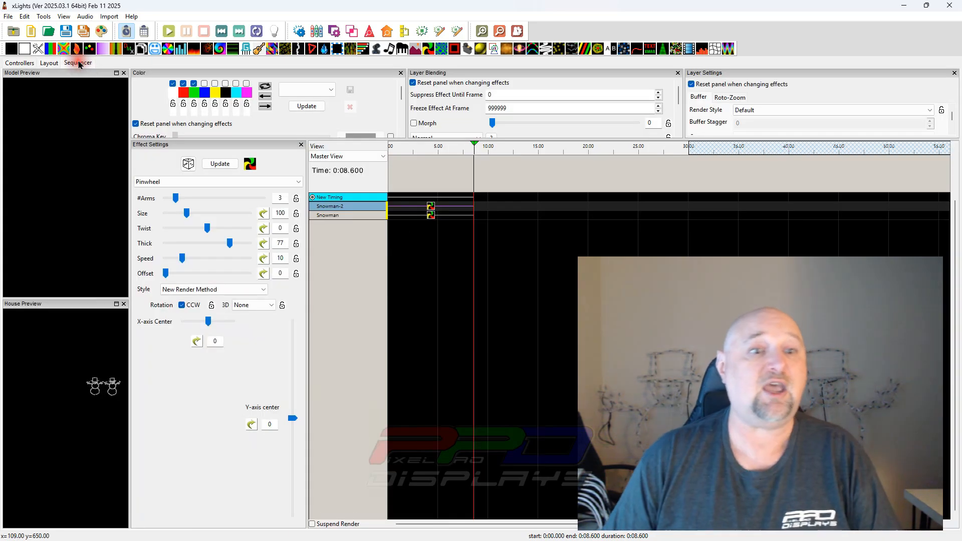
left_click(426, 206)
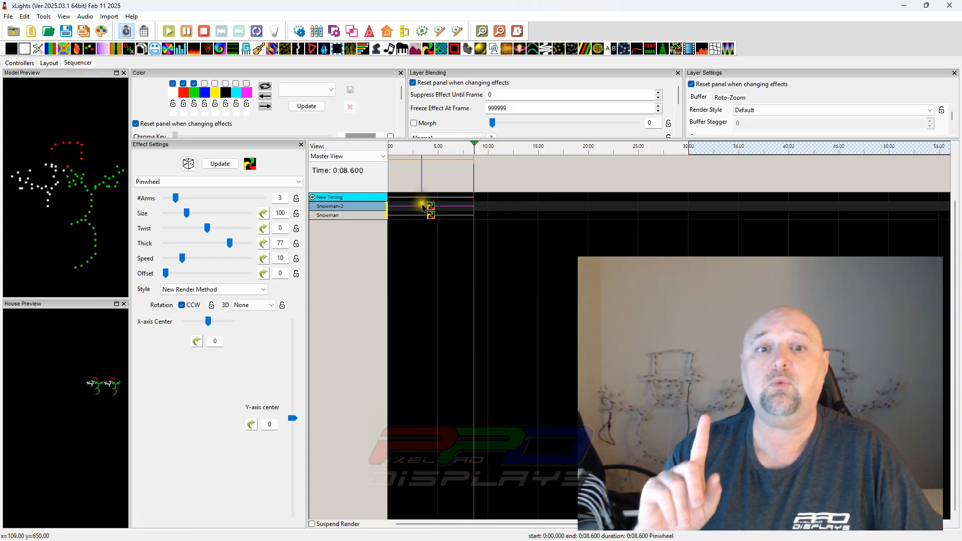
left_click_drag(428, 214, 430, 215)
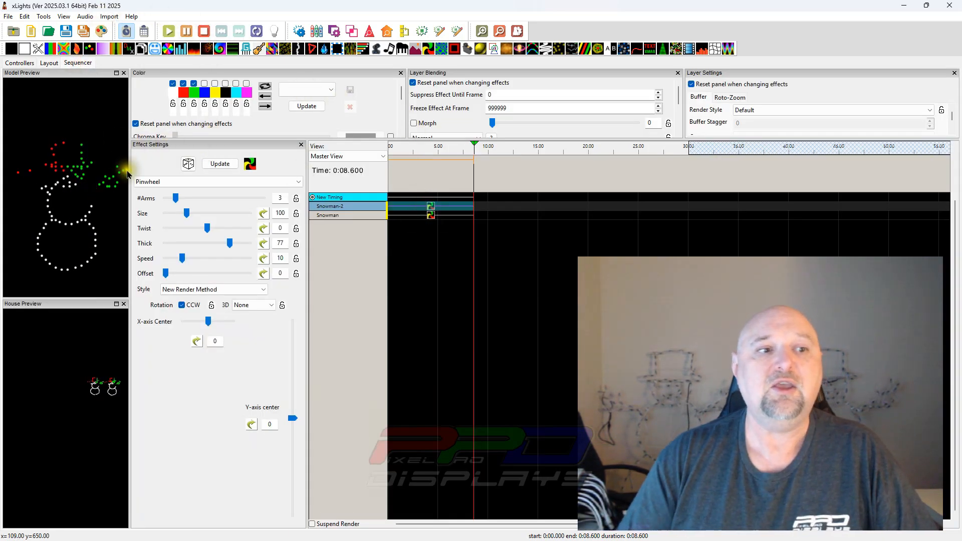
left_click(434, 216)
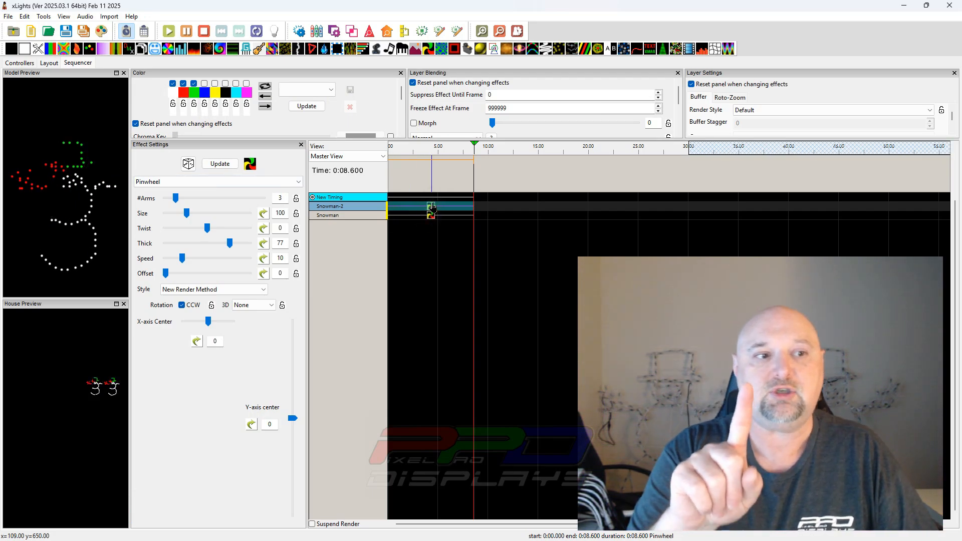
left_click(433, 206)
left_click(434, 216)
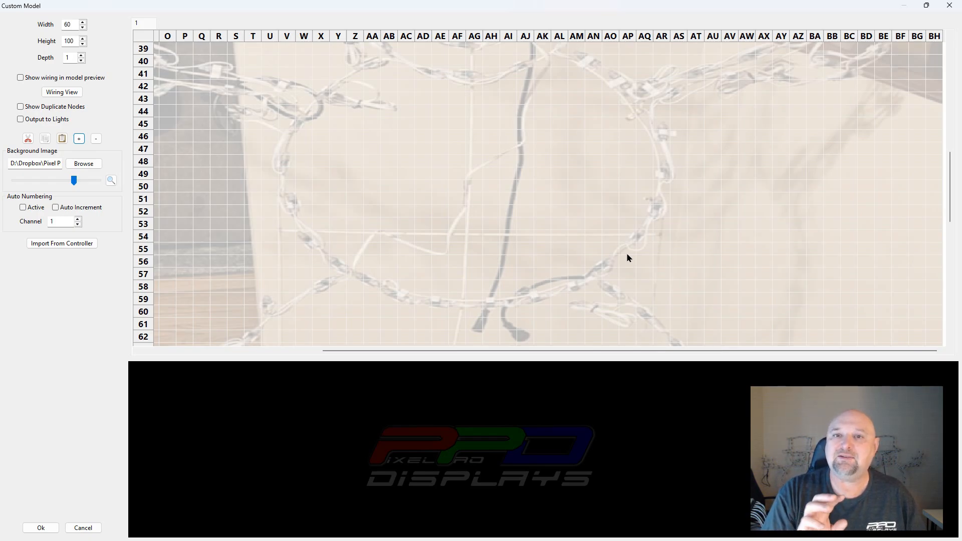
left_click(618, 271)
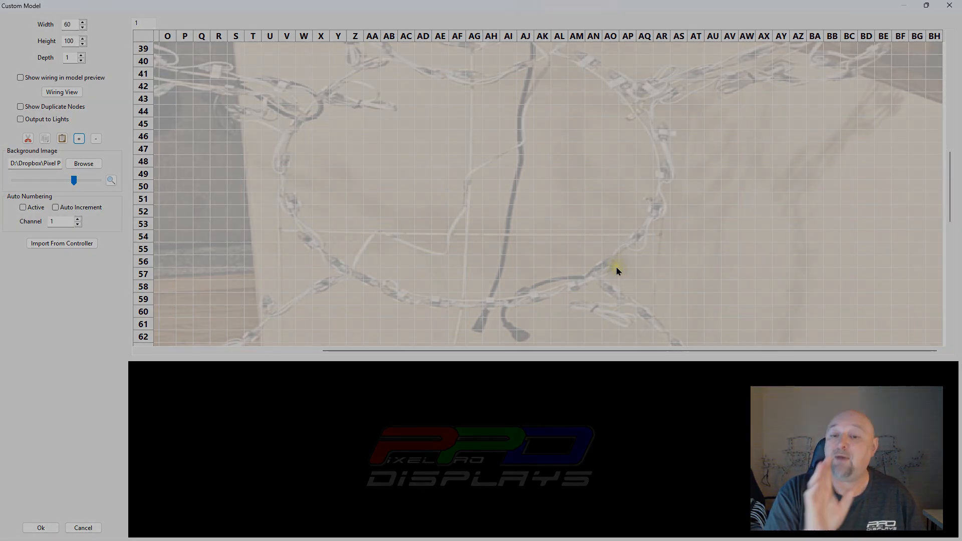